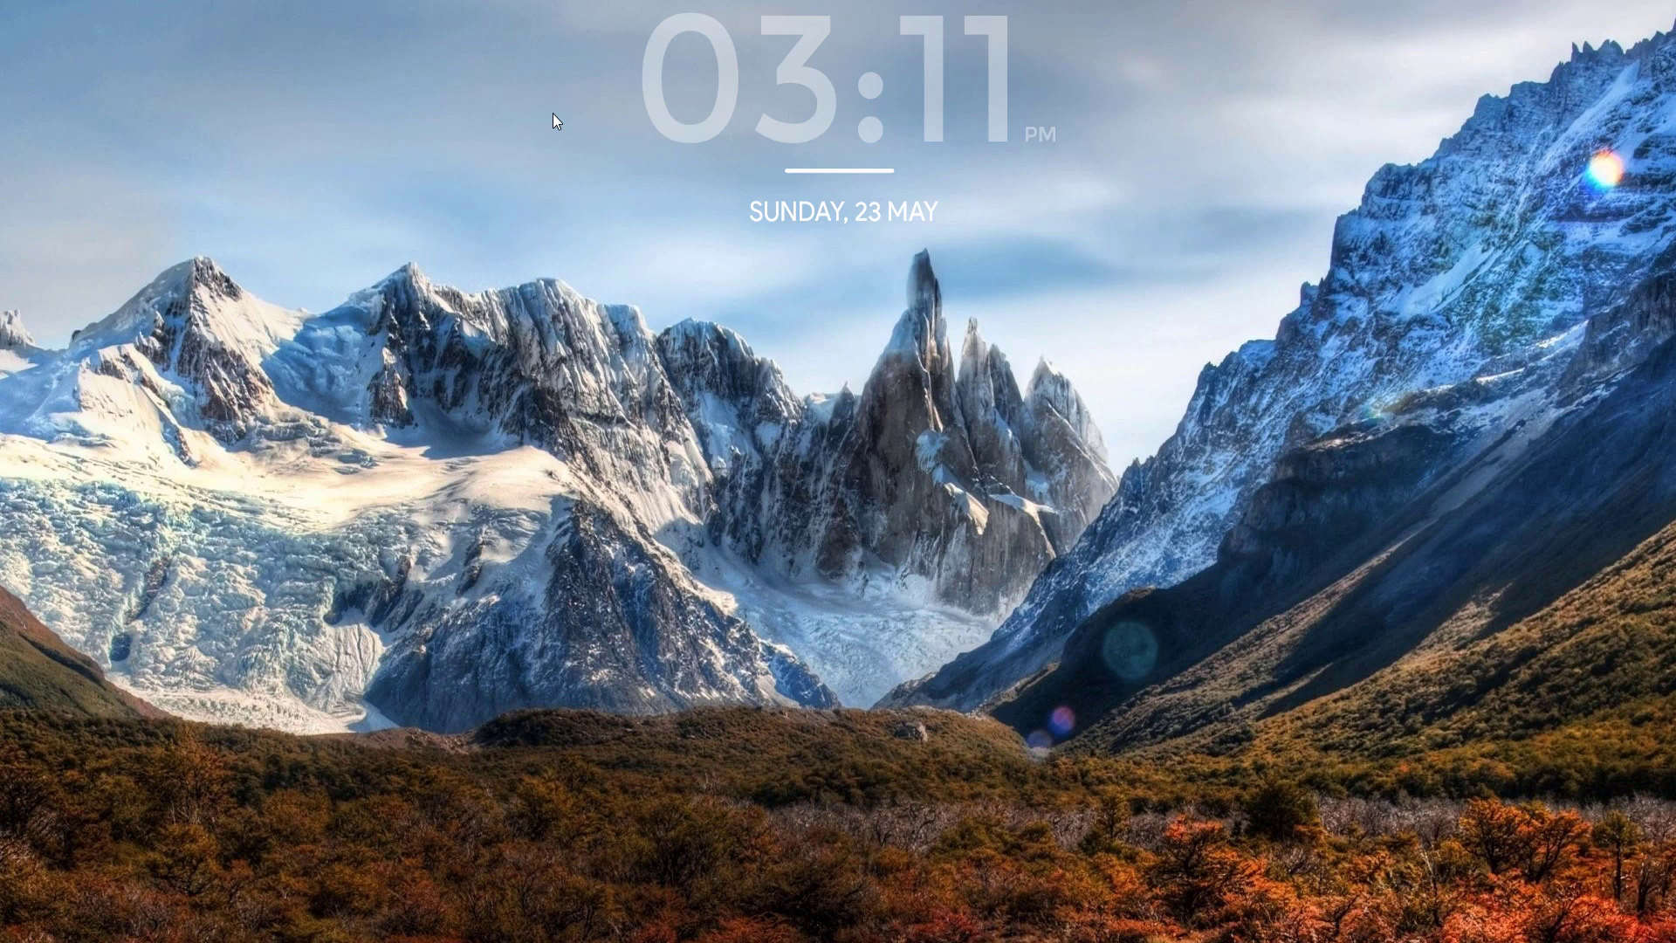
Open Device Manager, collapse Human Interface Devices and expand Network adapters
right_click(559, 77)
click(501, 121)
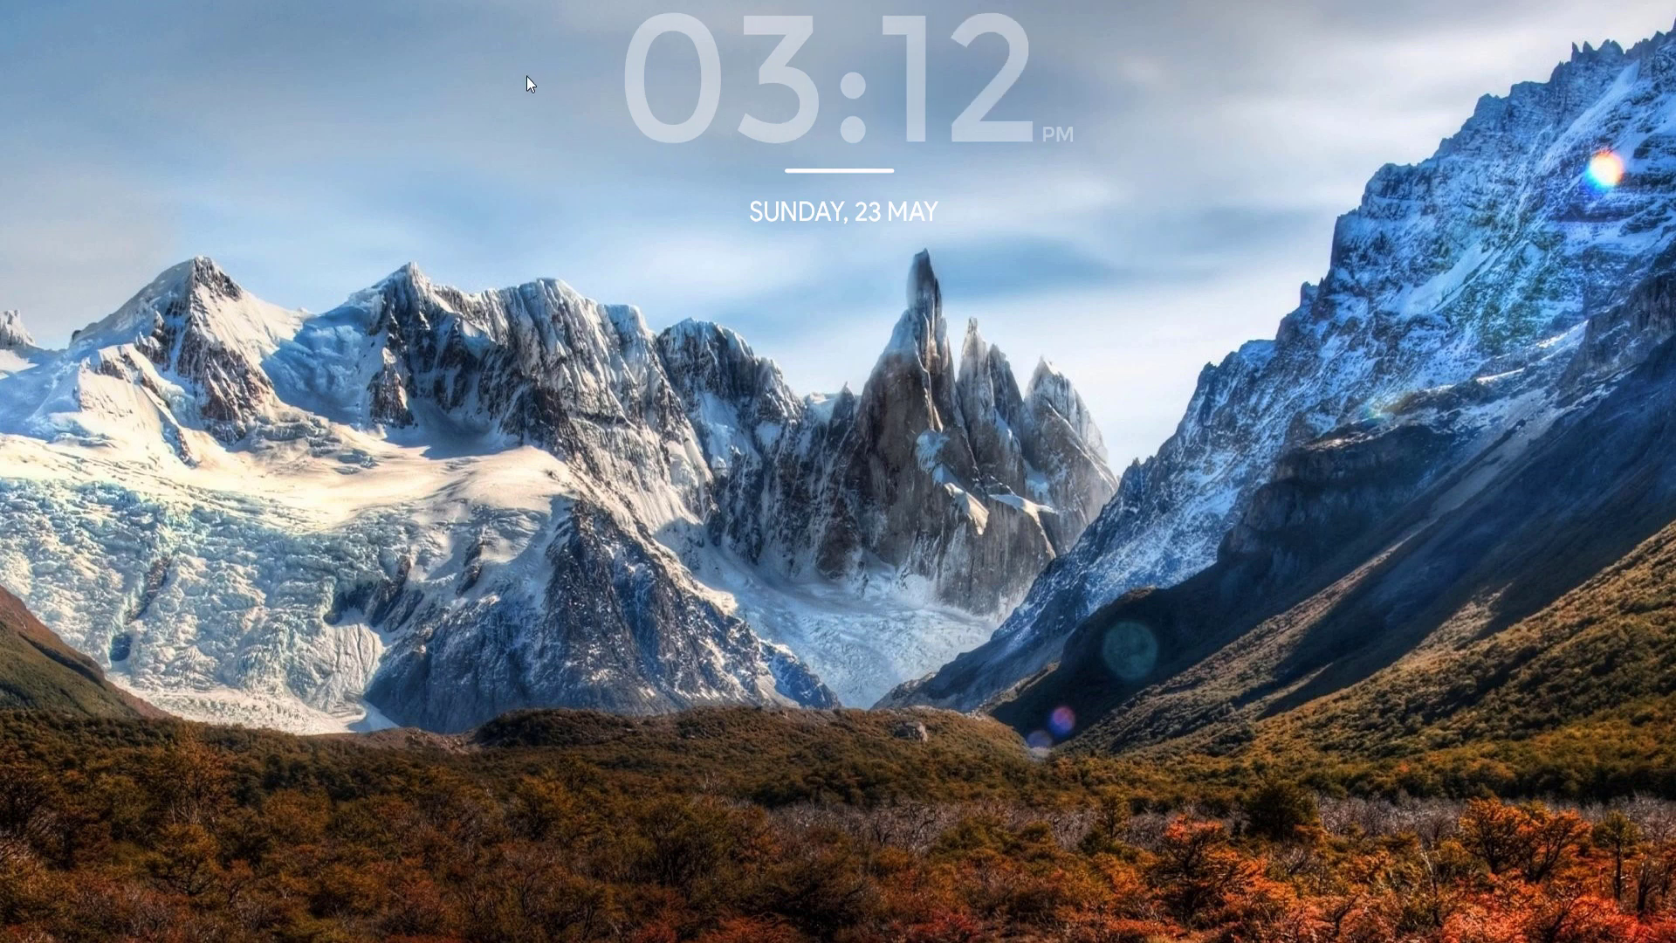
key(super+x)
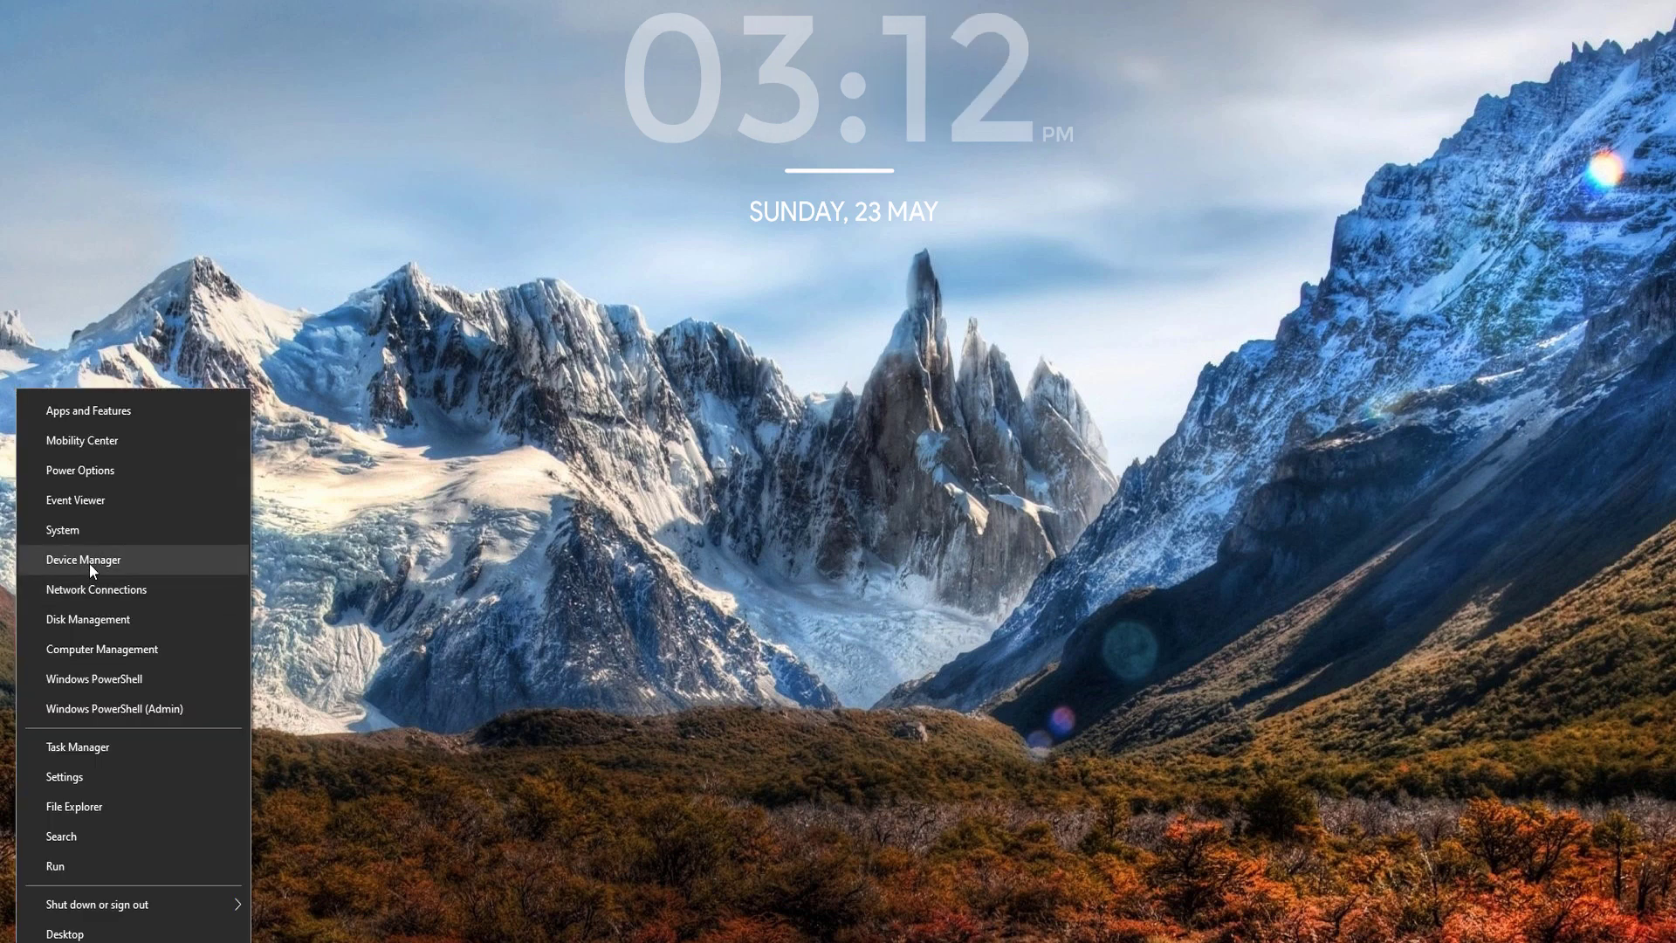
click(89, 563)
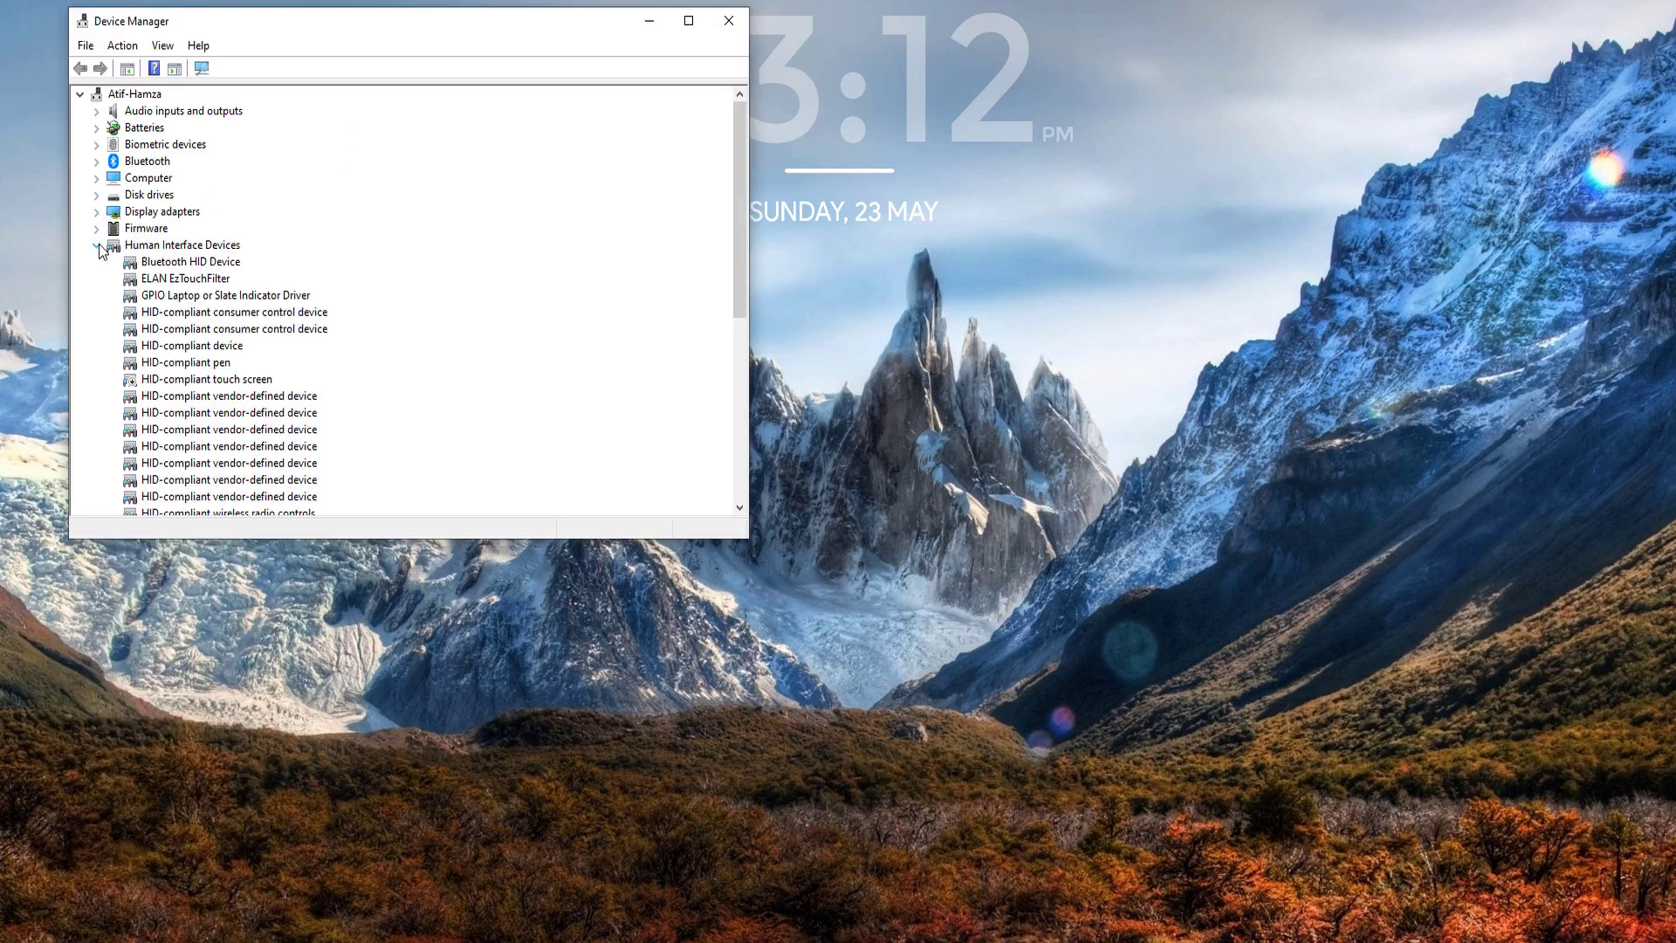
click(97, 247)
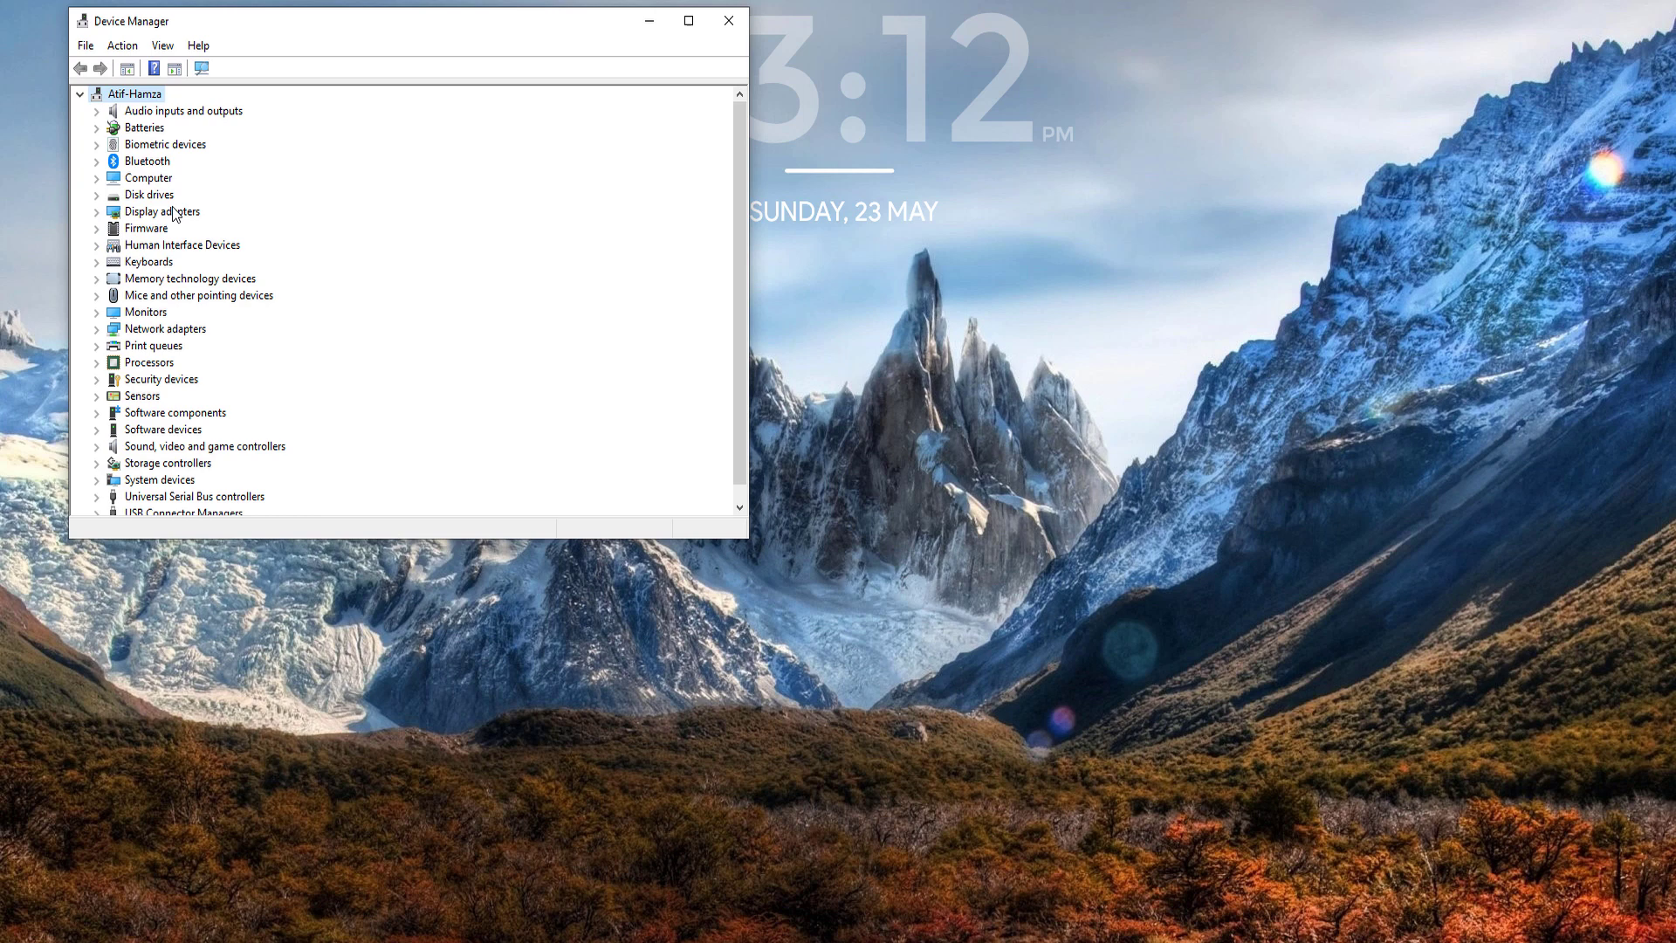
double_click(162, 331)
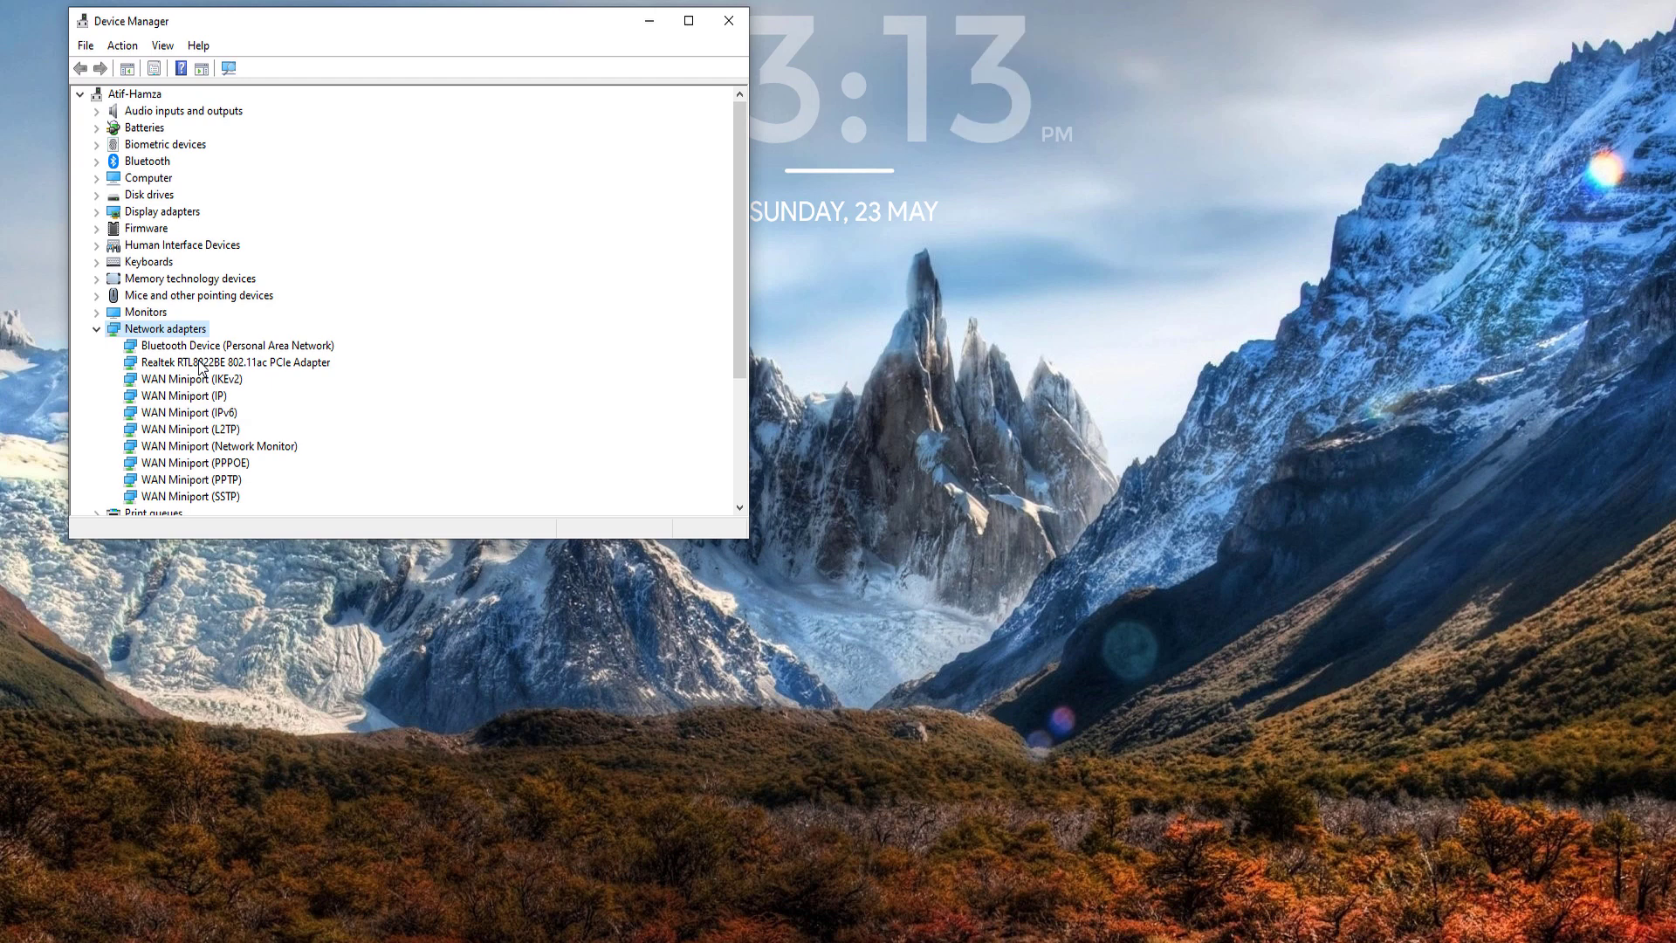
right_click(199, 362)
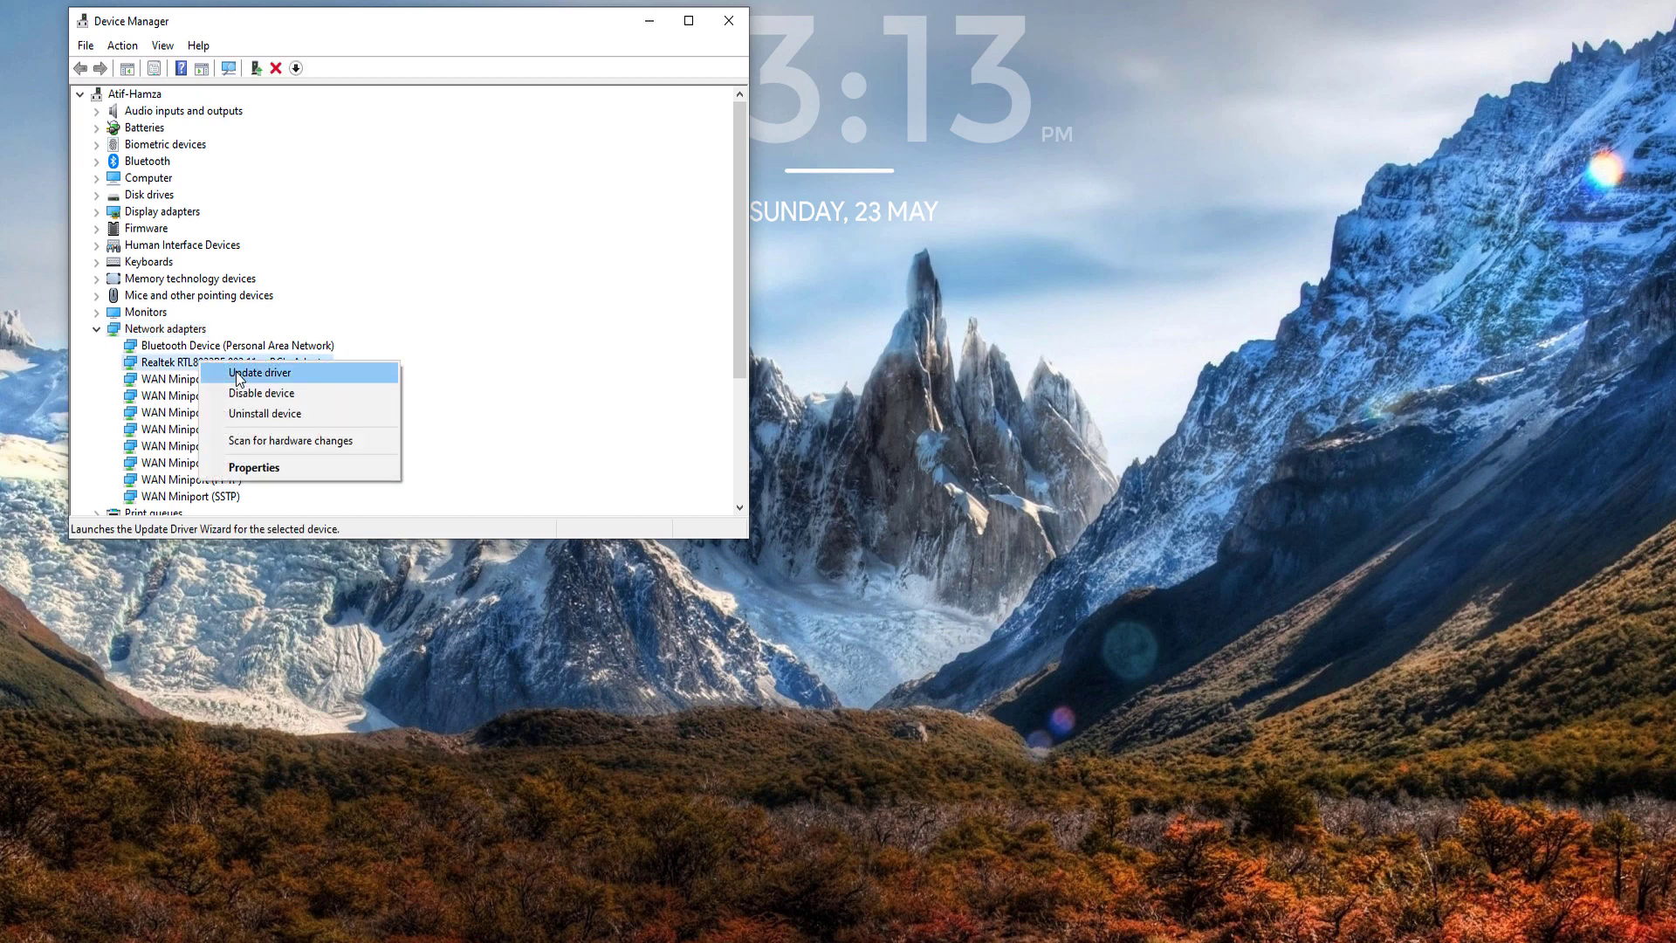
right_click(151, 363)
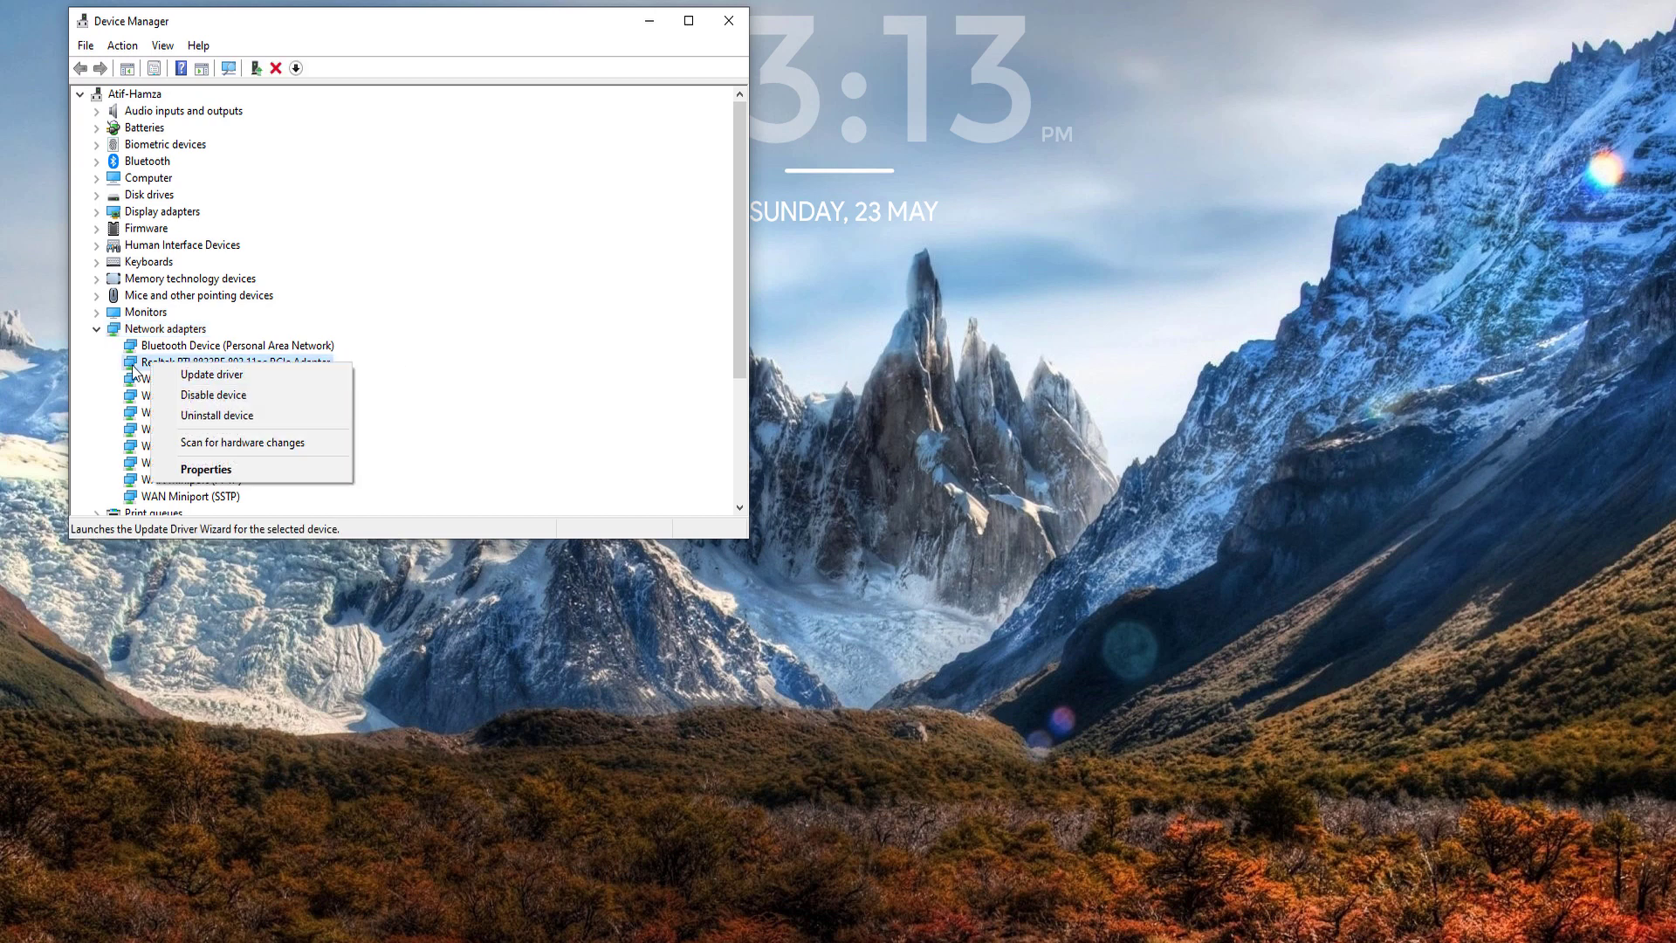
click(233, 380)
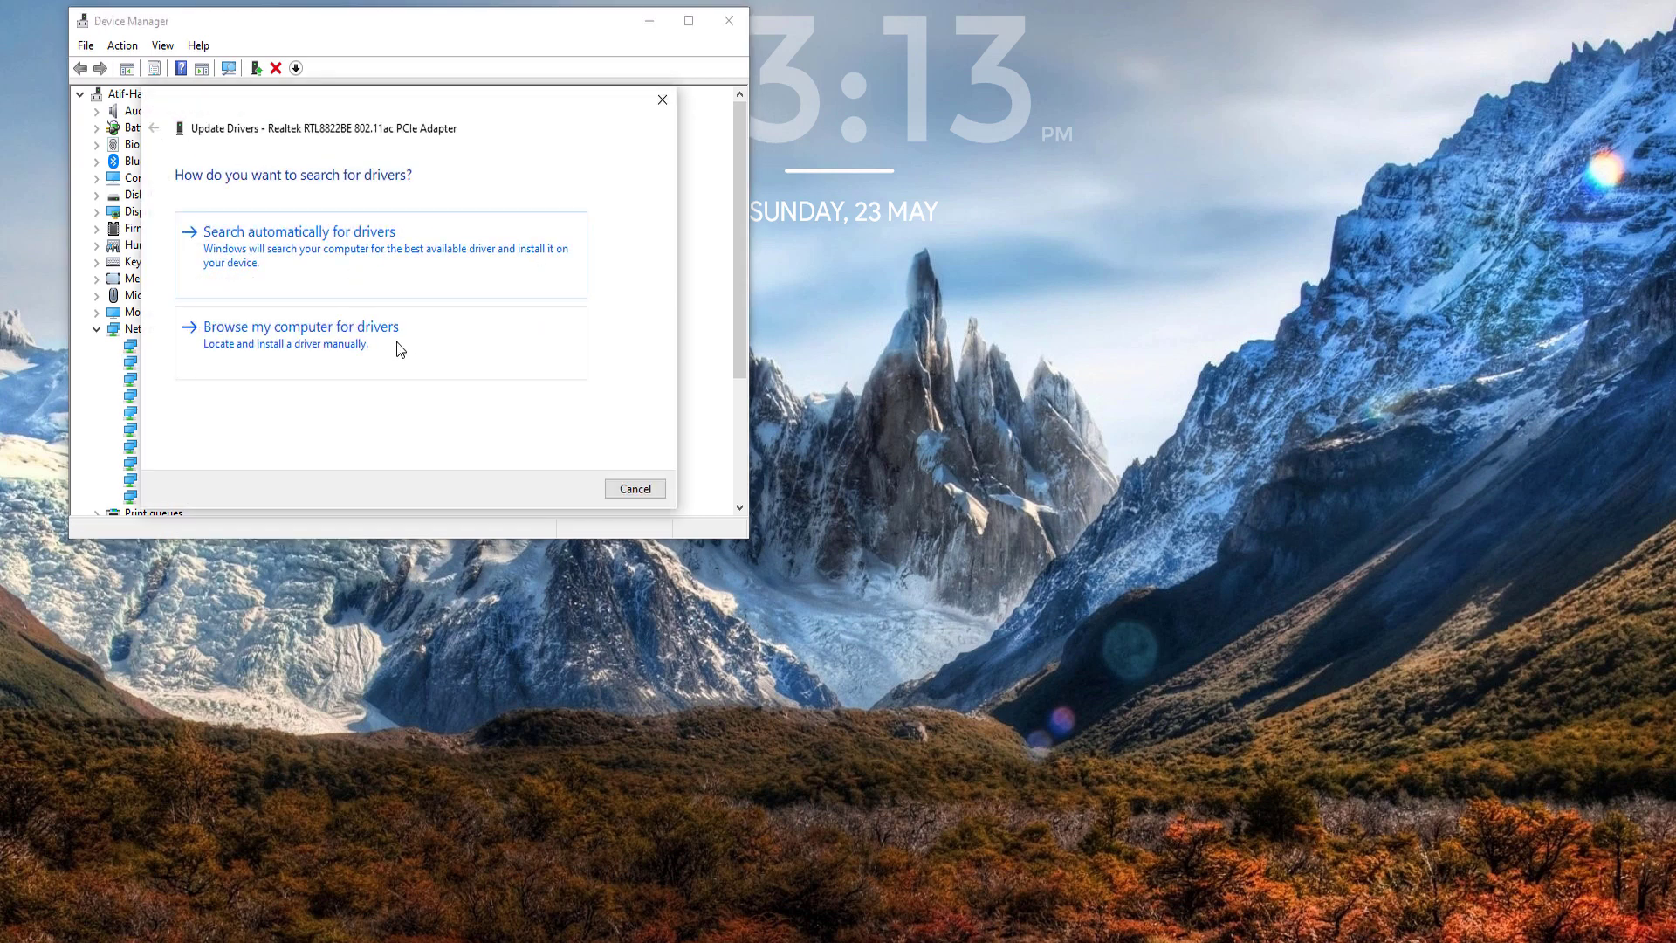
click(442, 329)
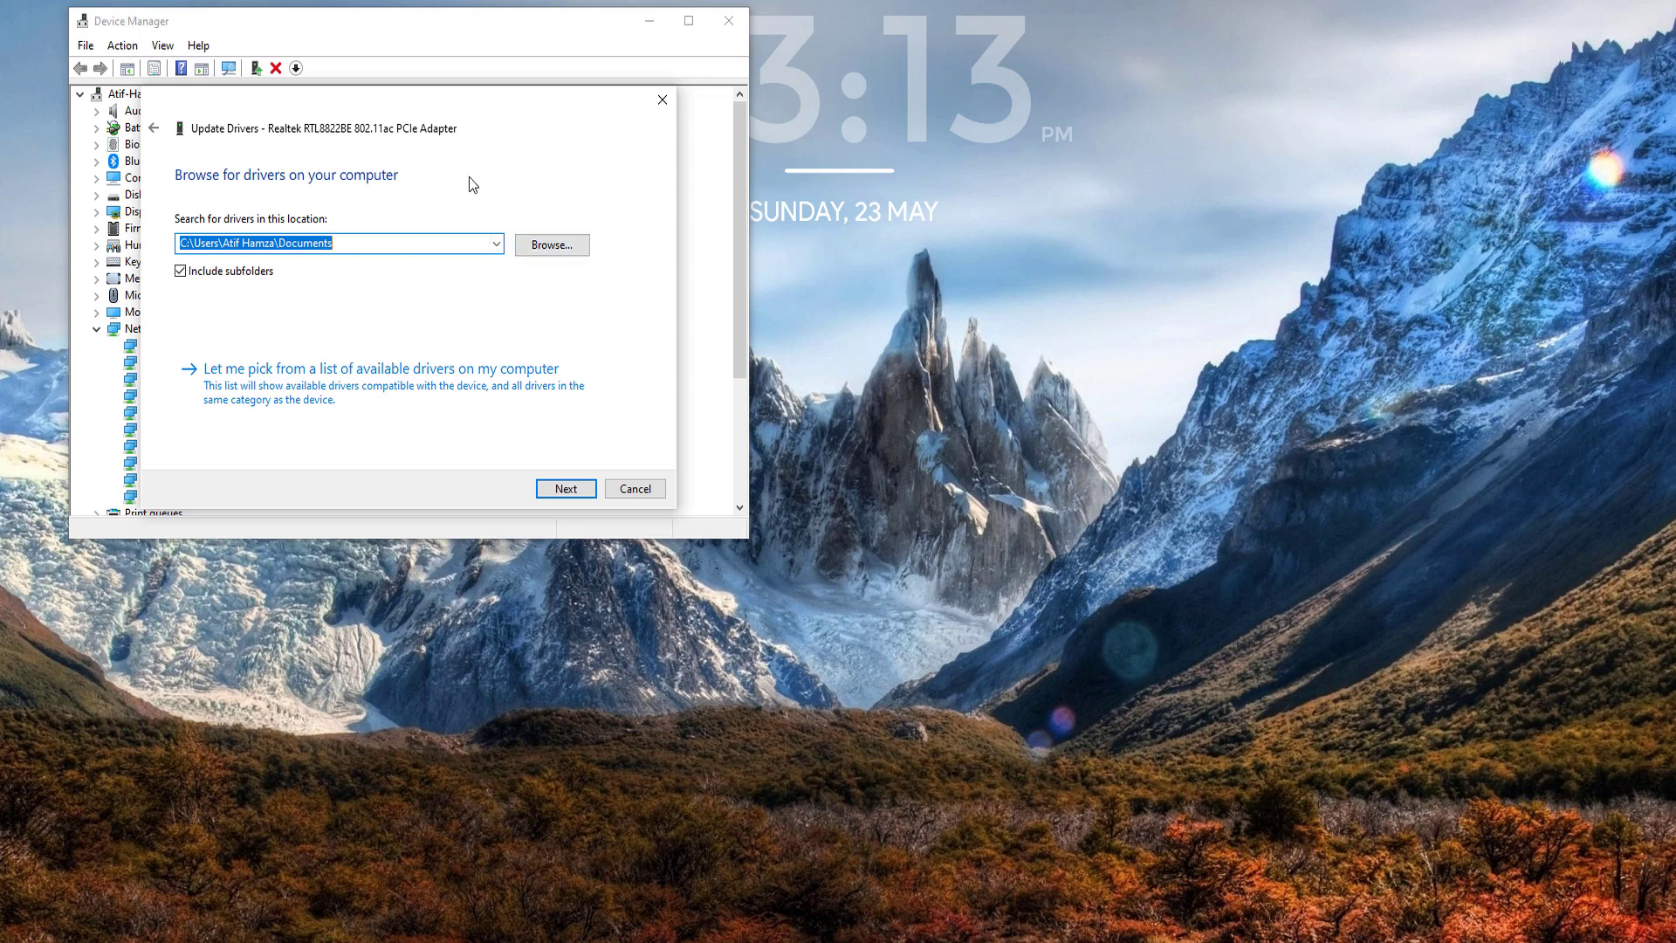
click(631, 487)
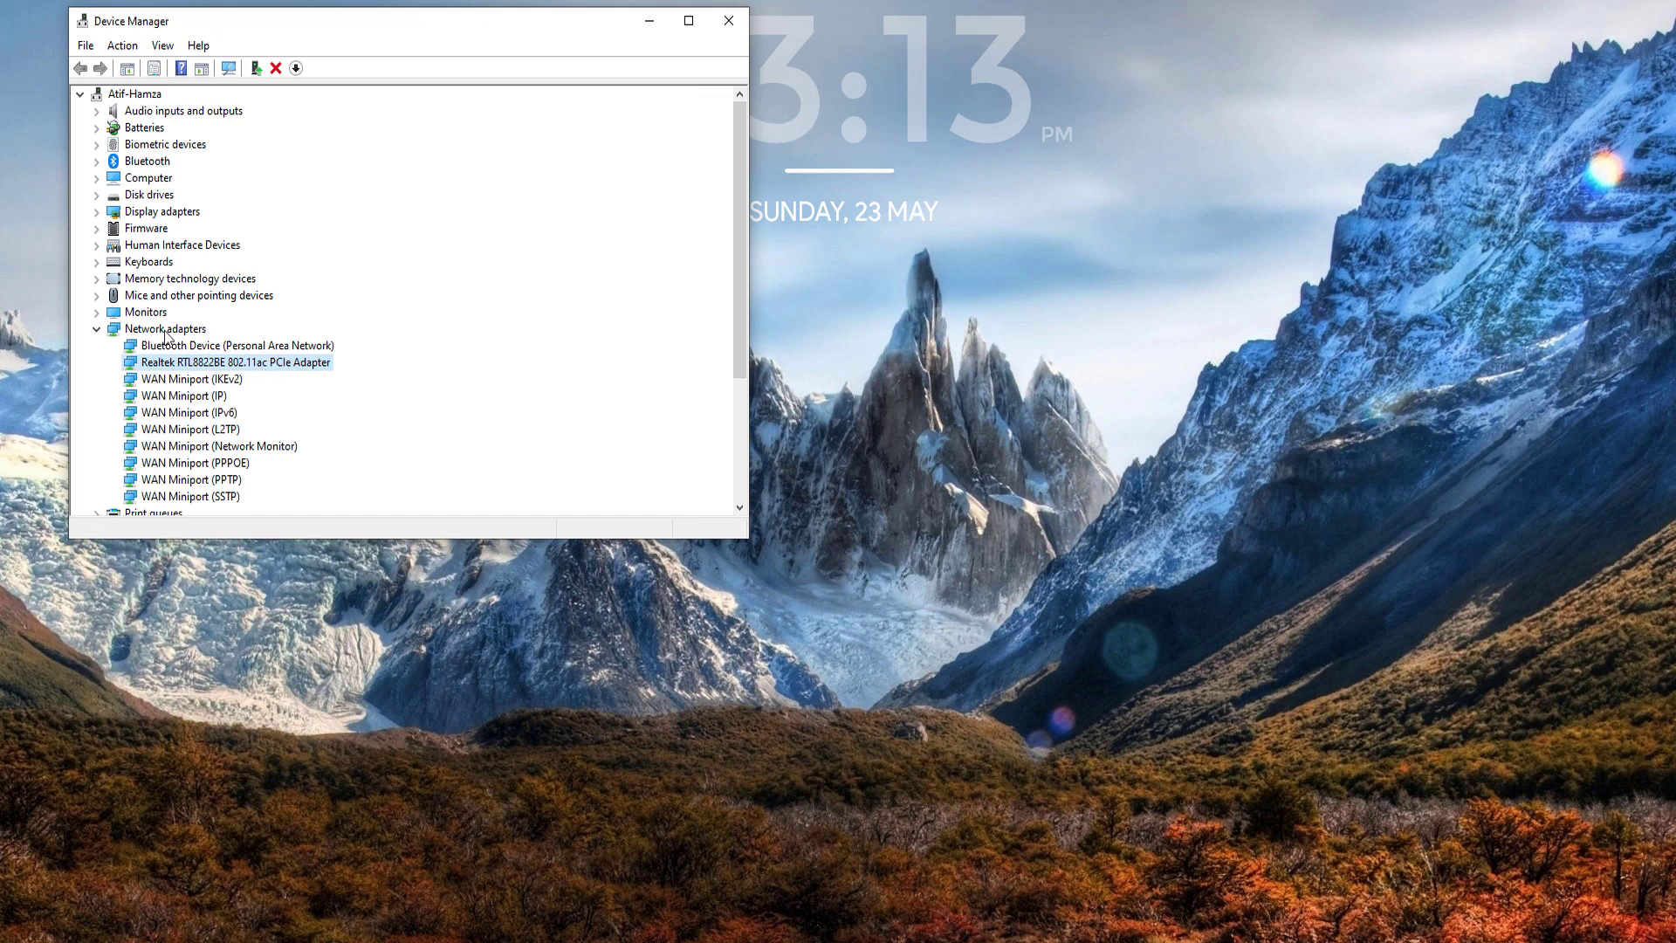
Troubleshoot the Wi-Fi adapter until it offers the auto-connect fix for M.M, then close it
key(alt+F4)
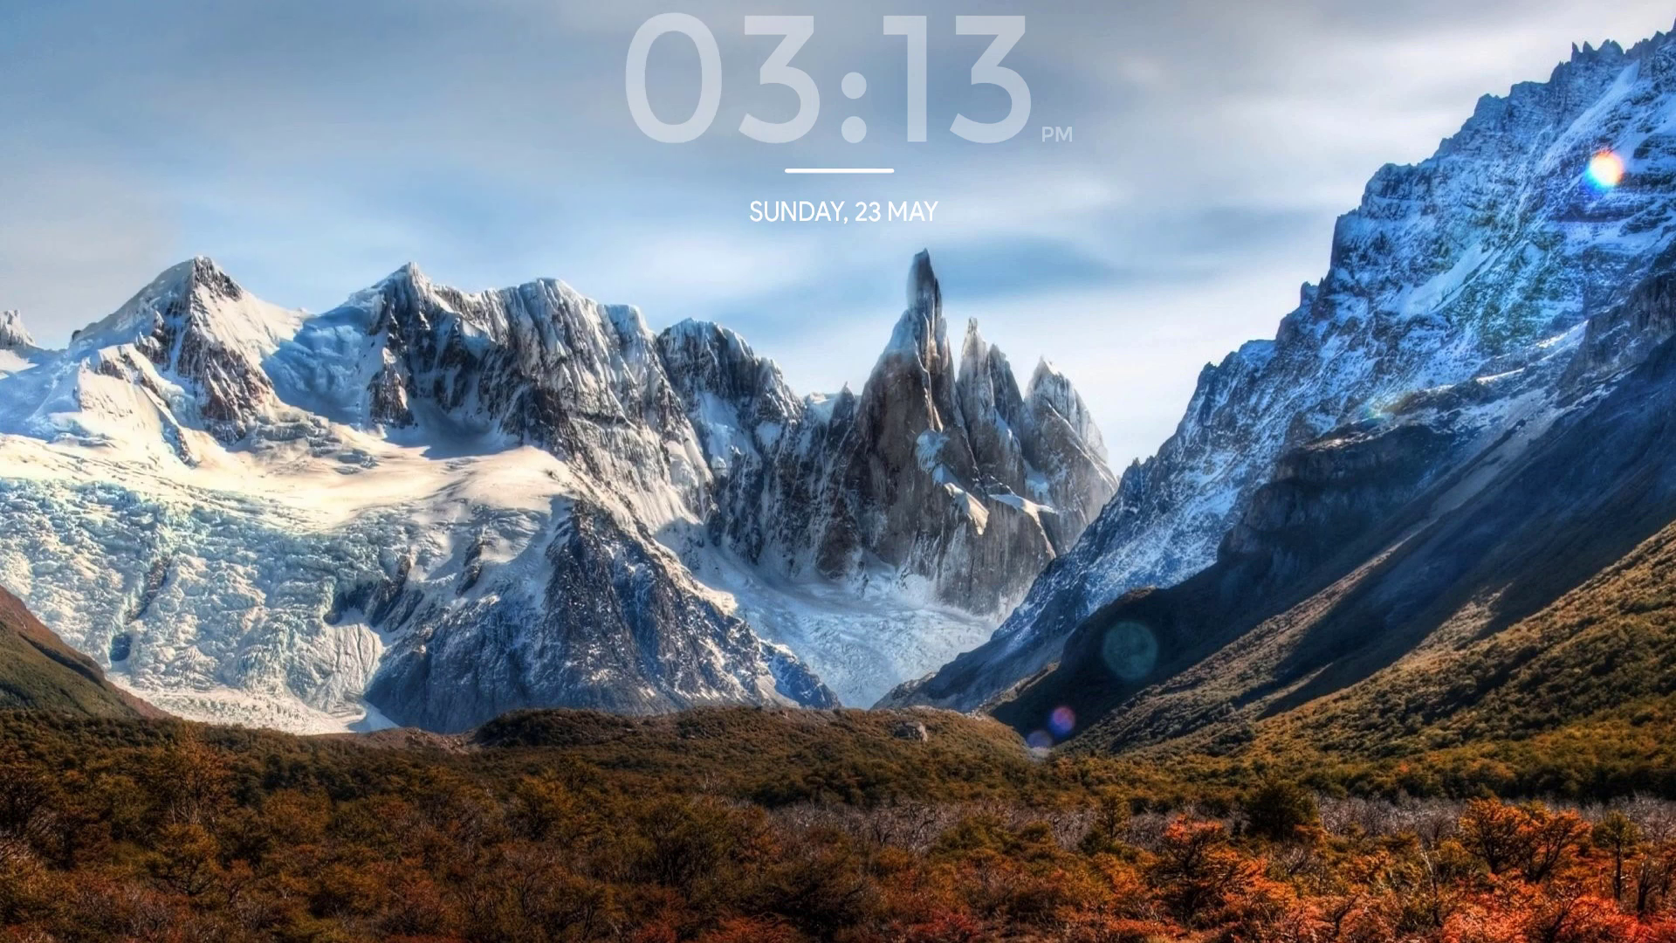
right_click(1524, 934)
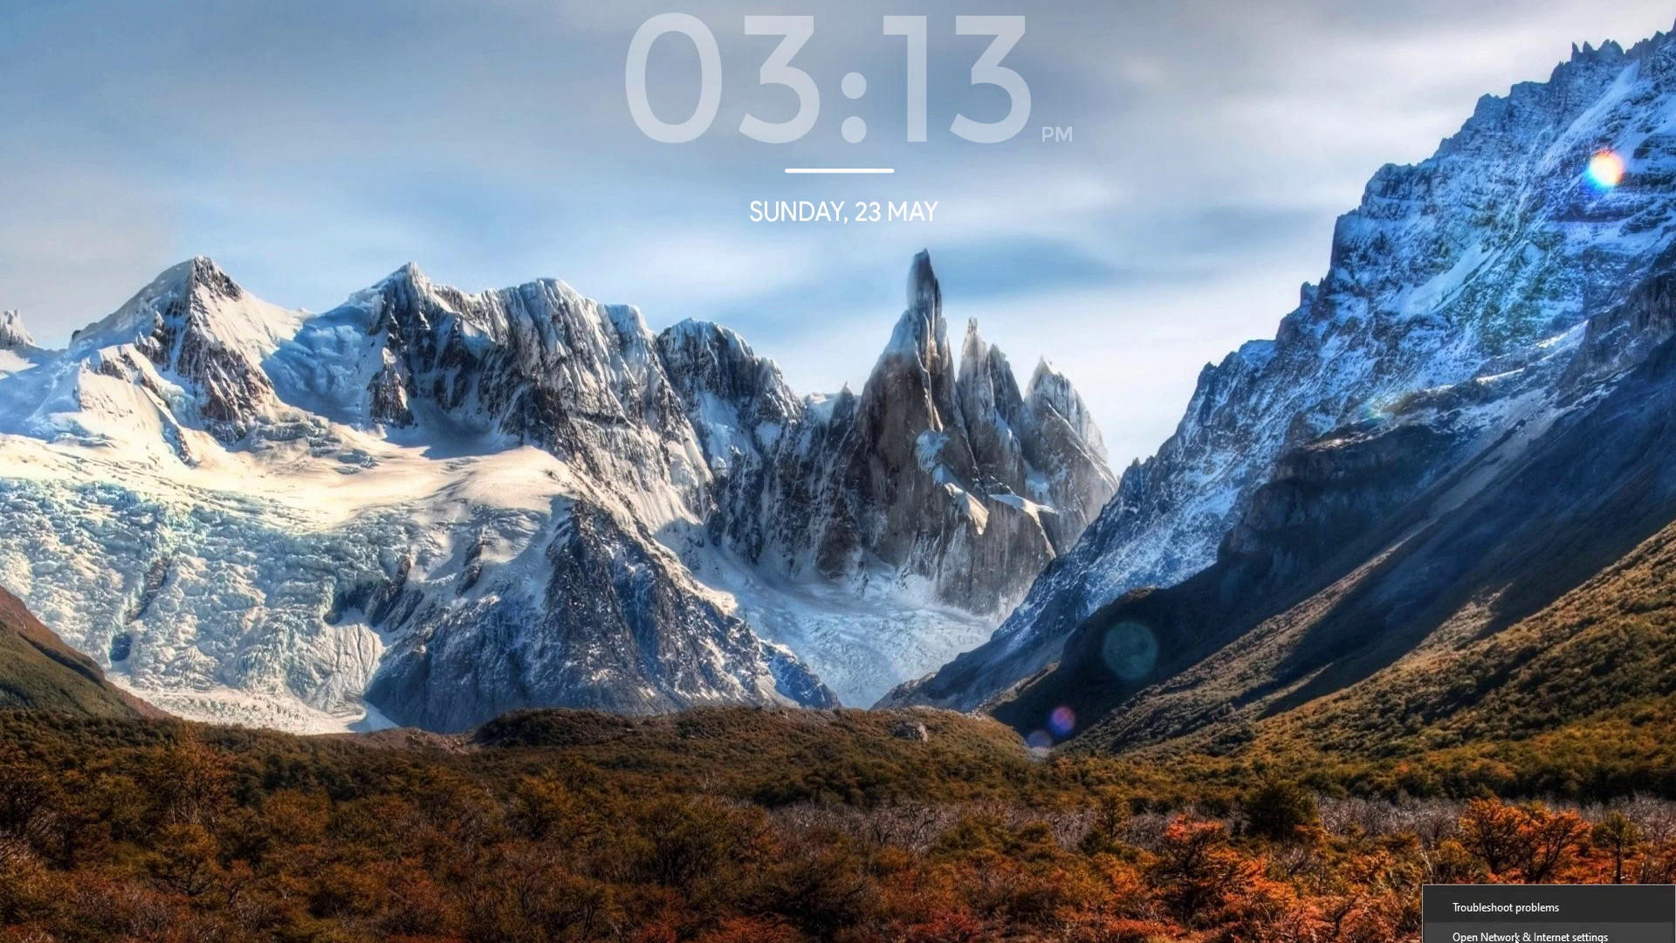
click(1548, 936)
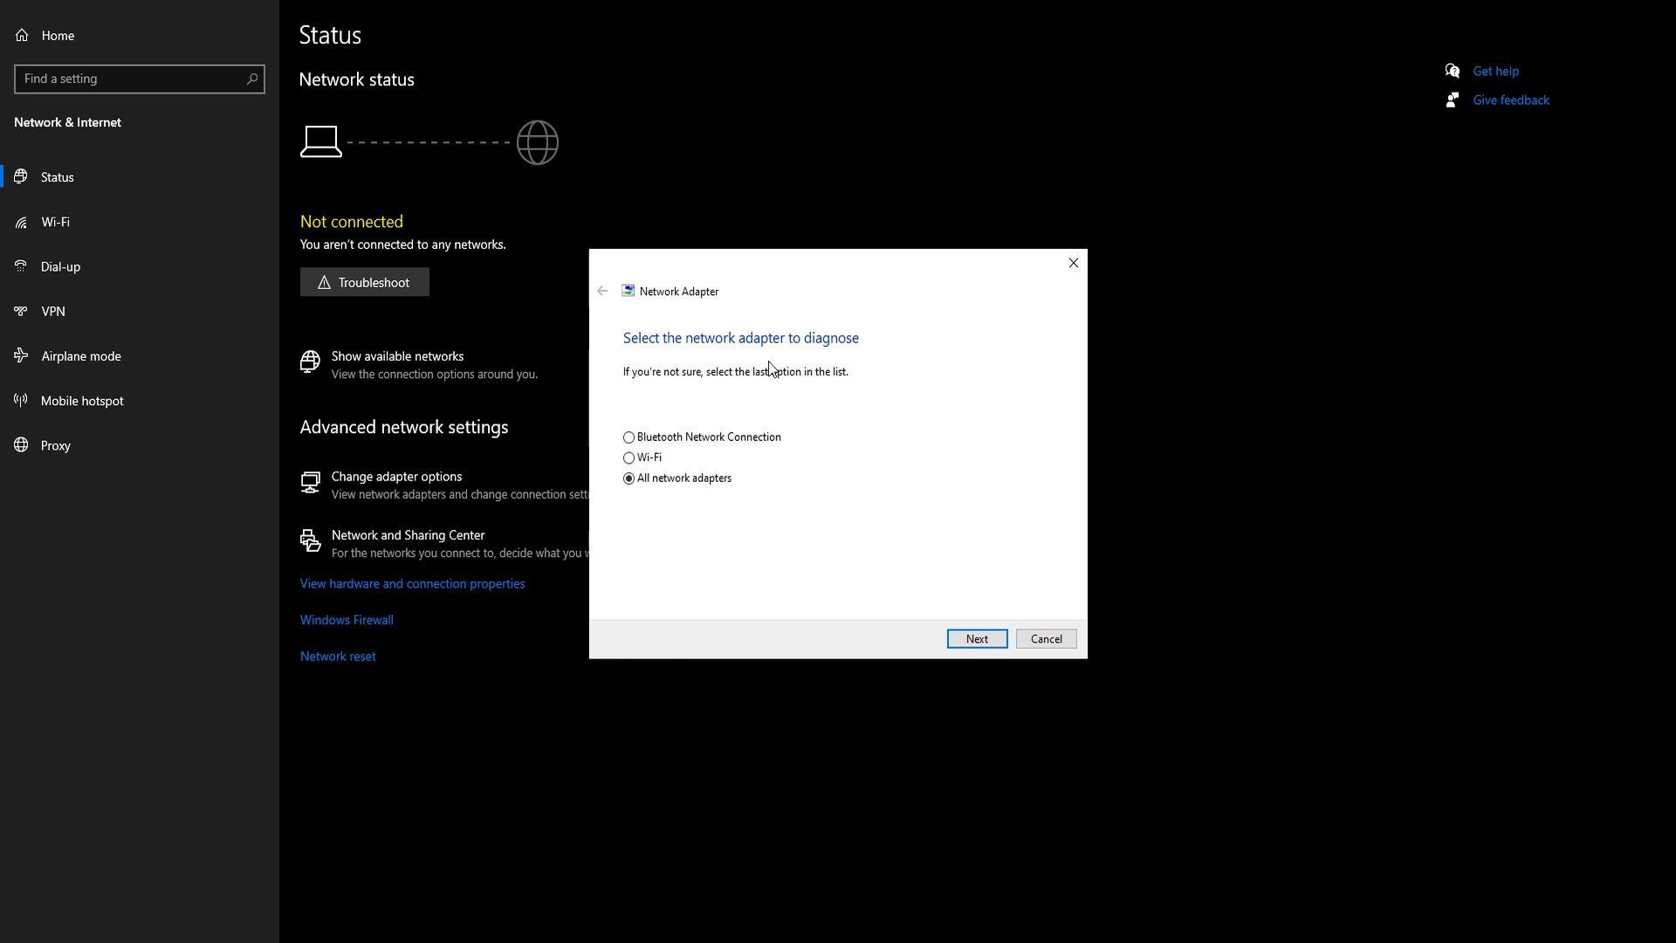
click(630, 458)
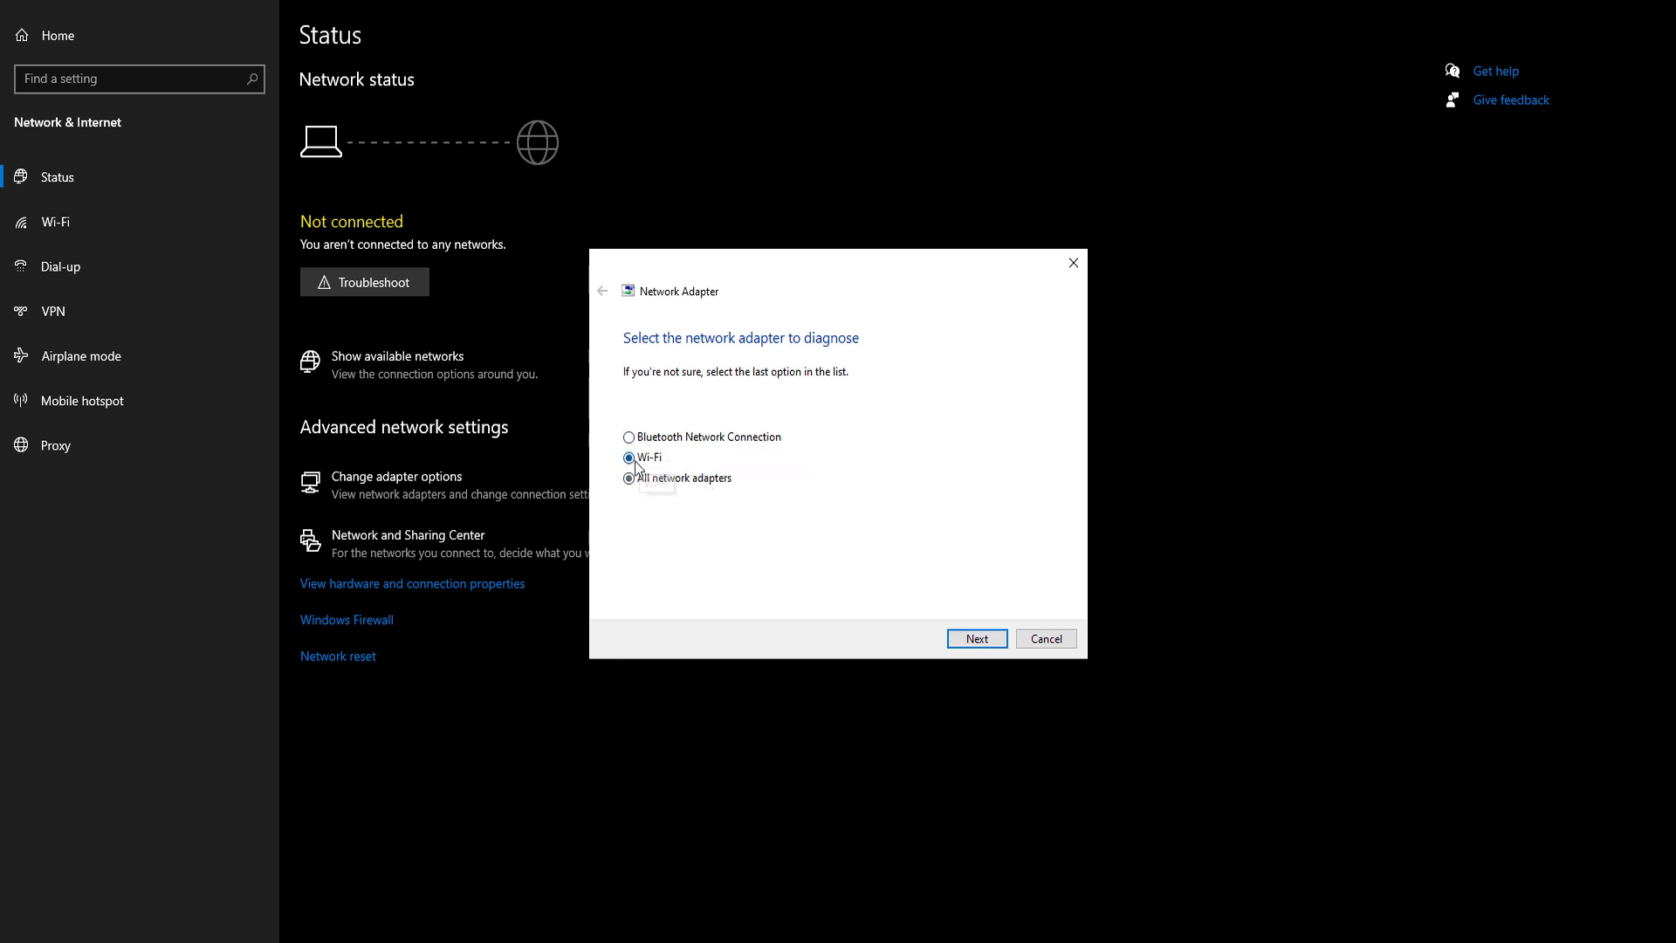
click(975, 639)
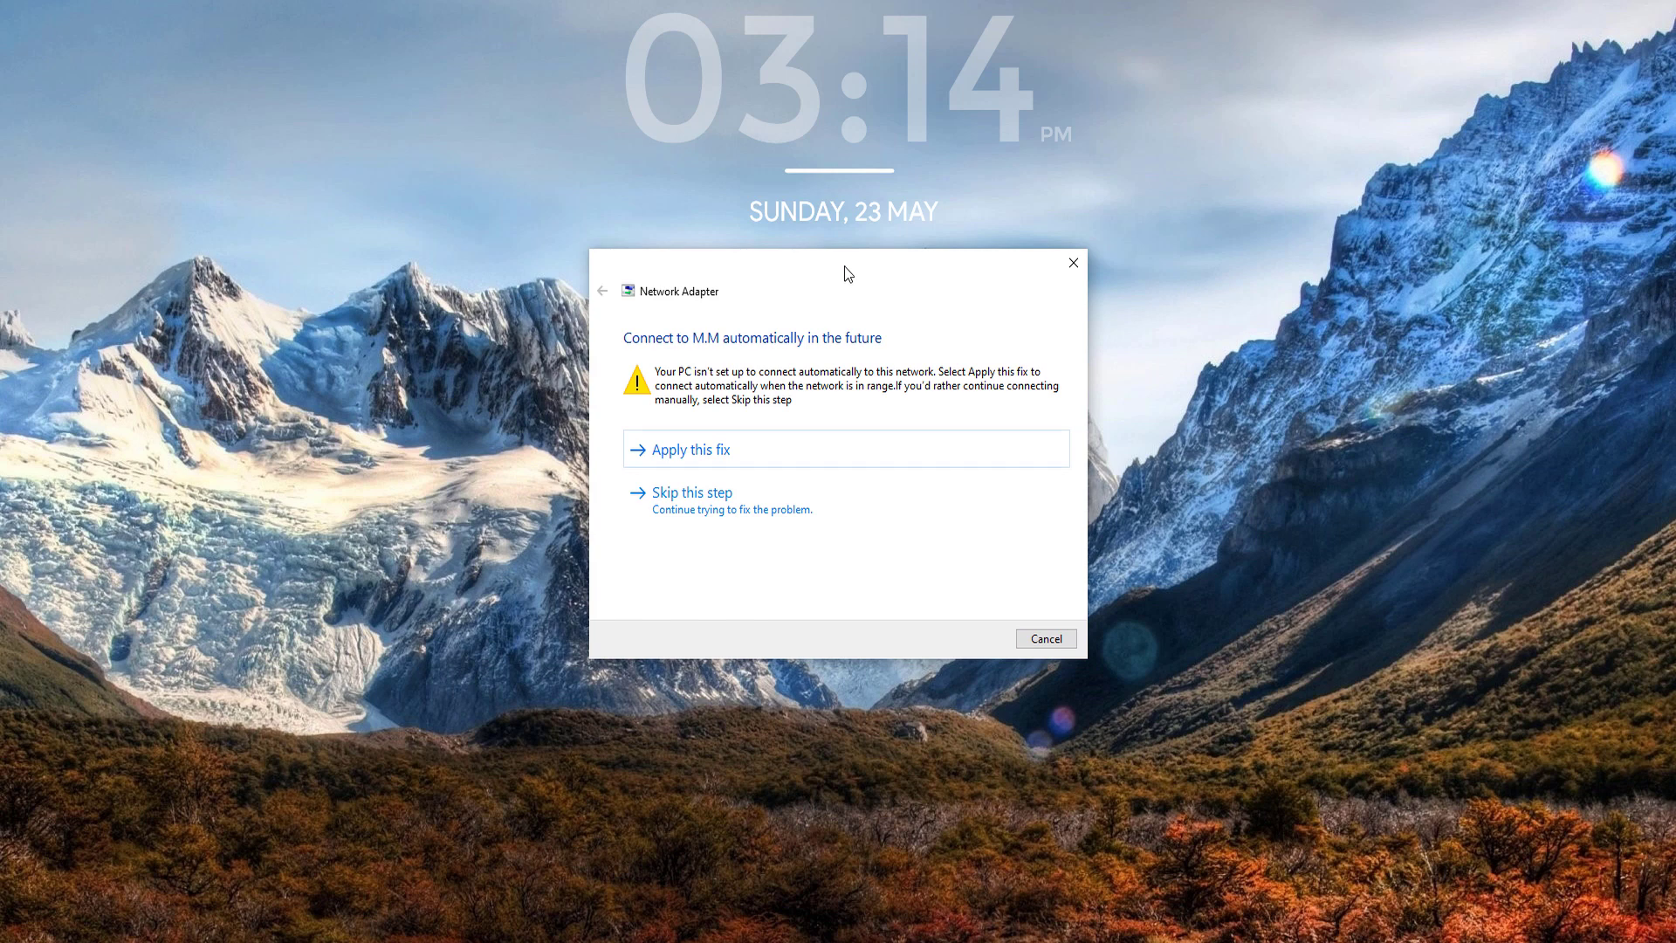
drag(845, 267, 867, 254)
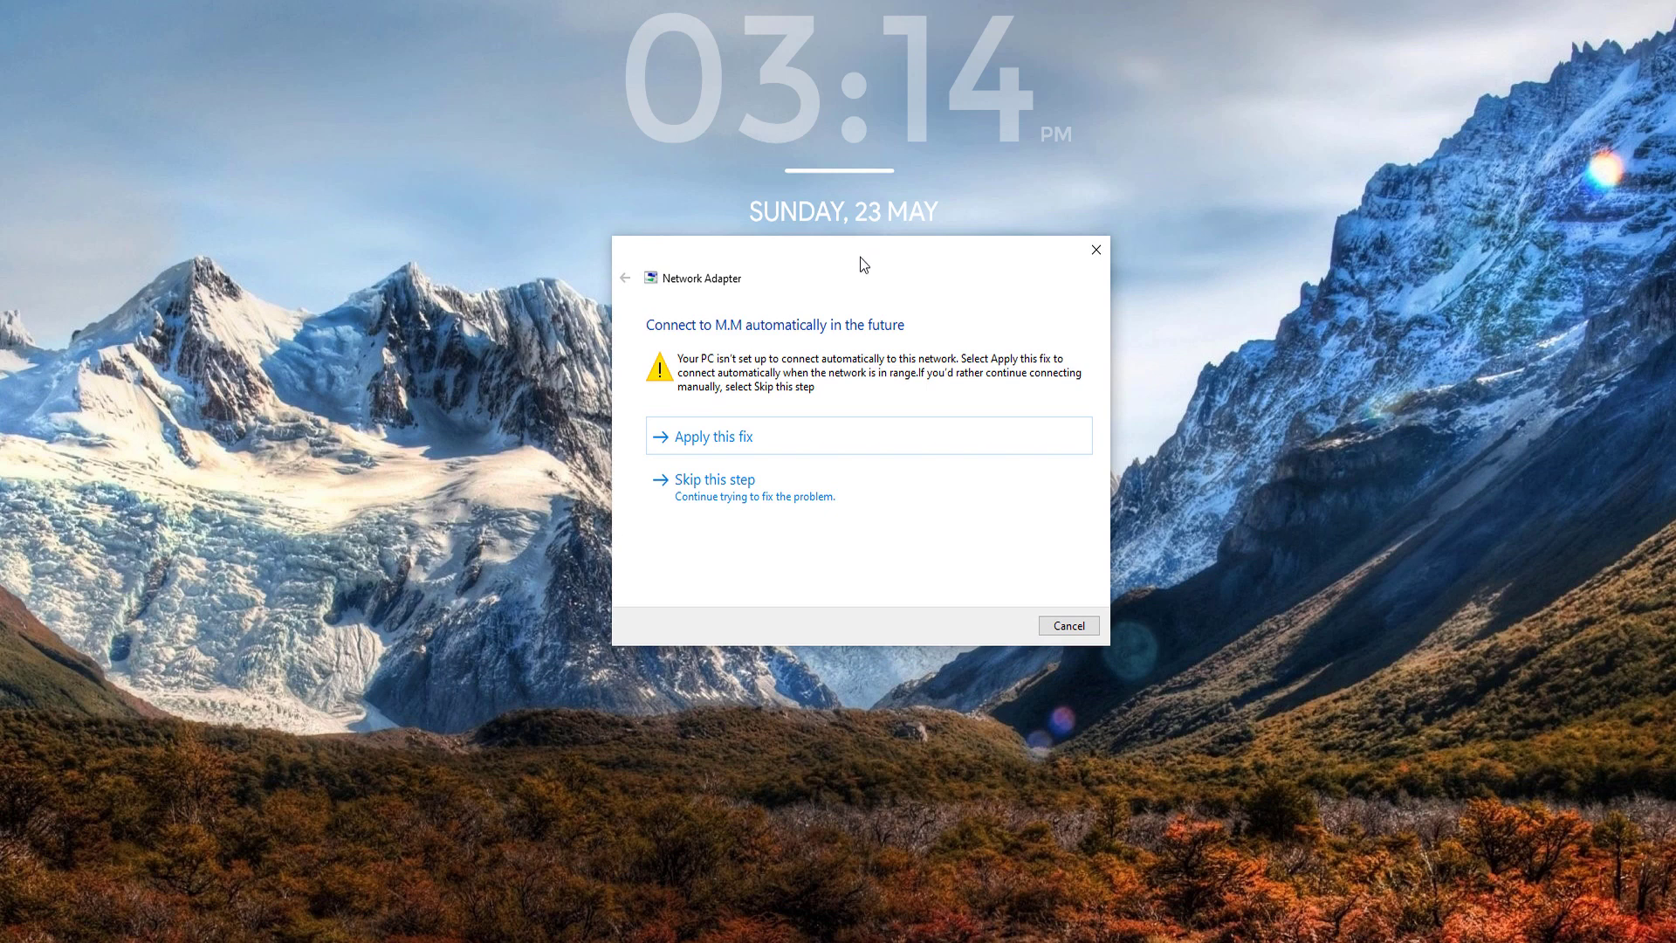
click(836, 438)
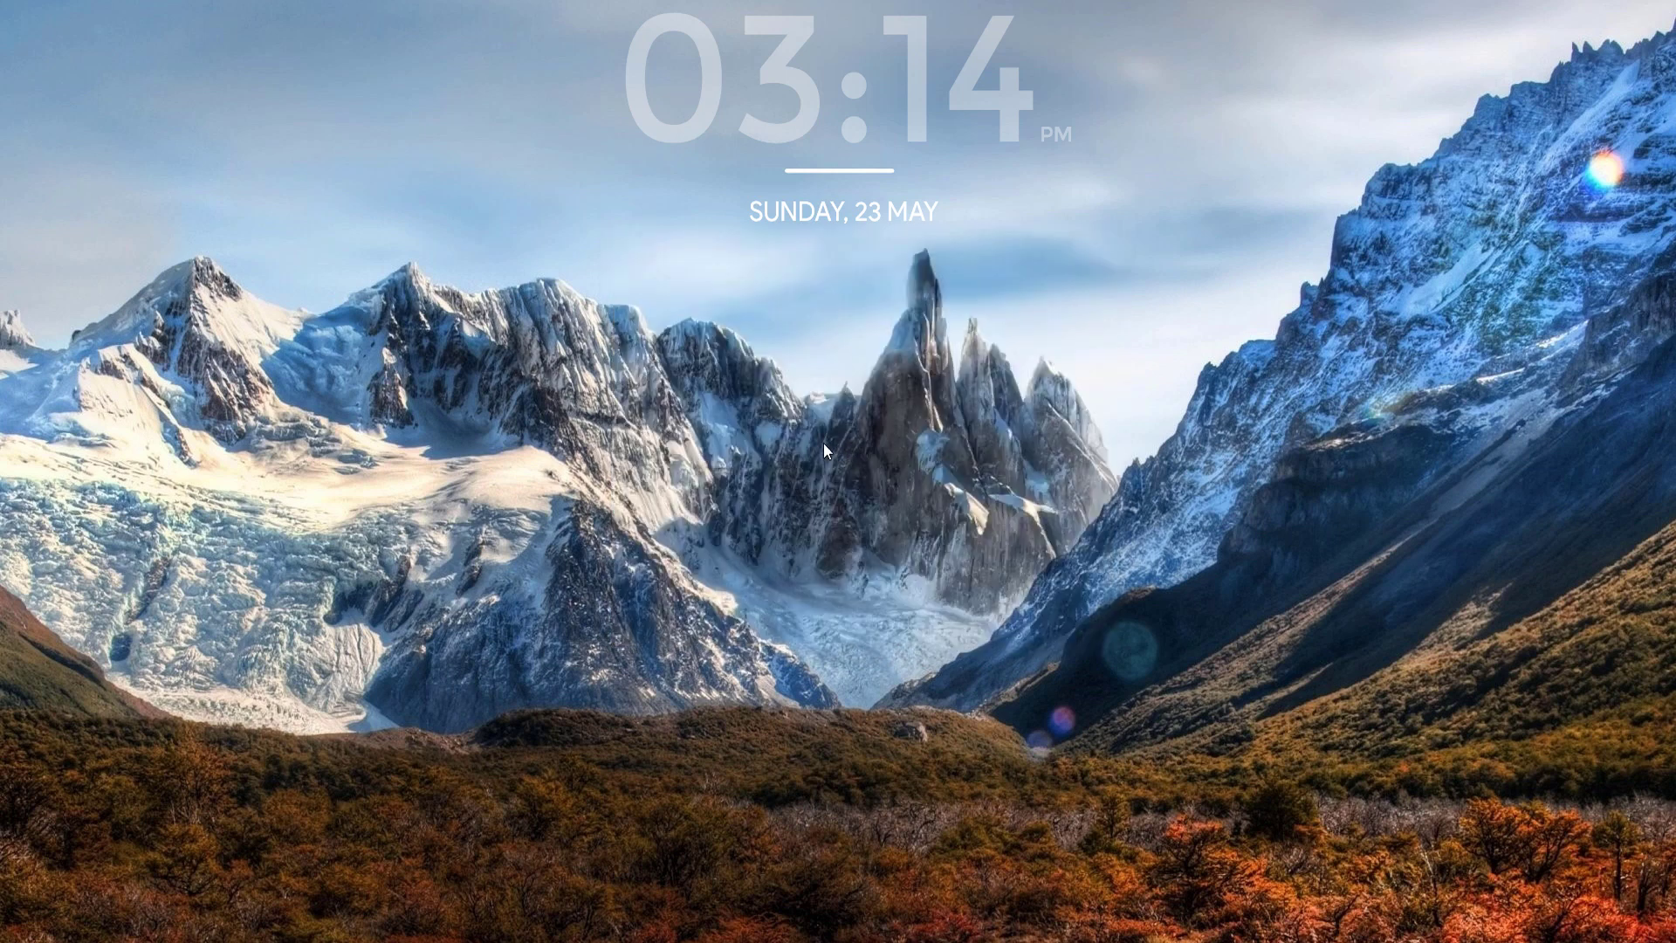
Launch Command Prompt from search and run ipconfig
key(super+s)
text(cmd)
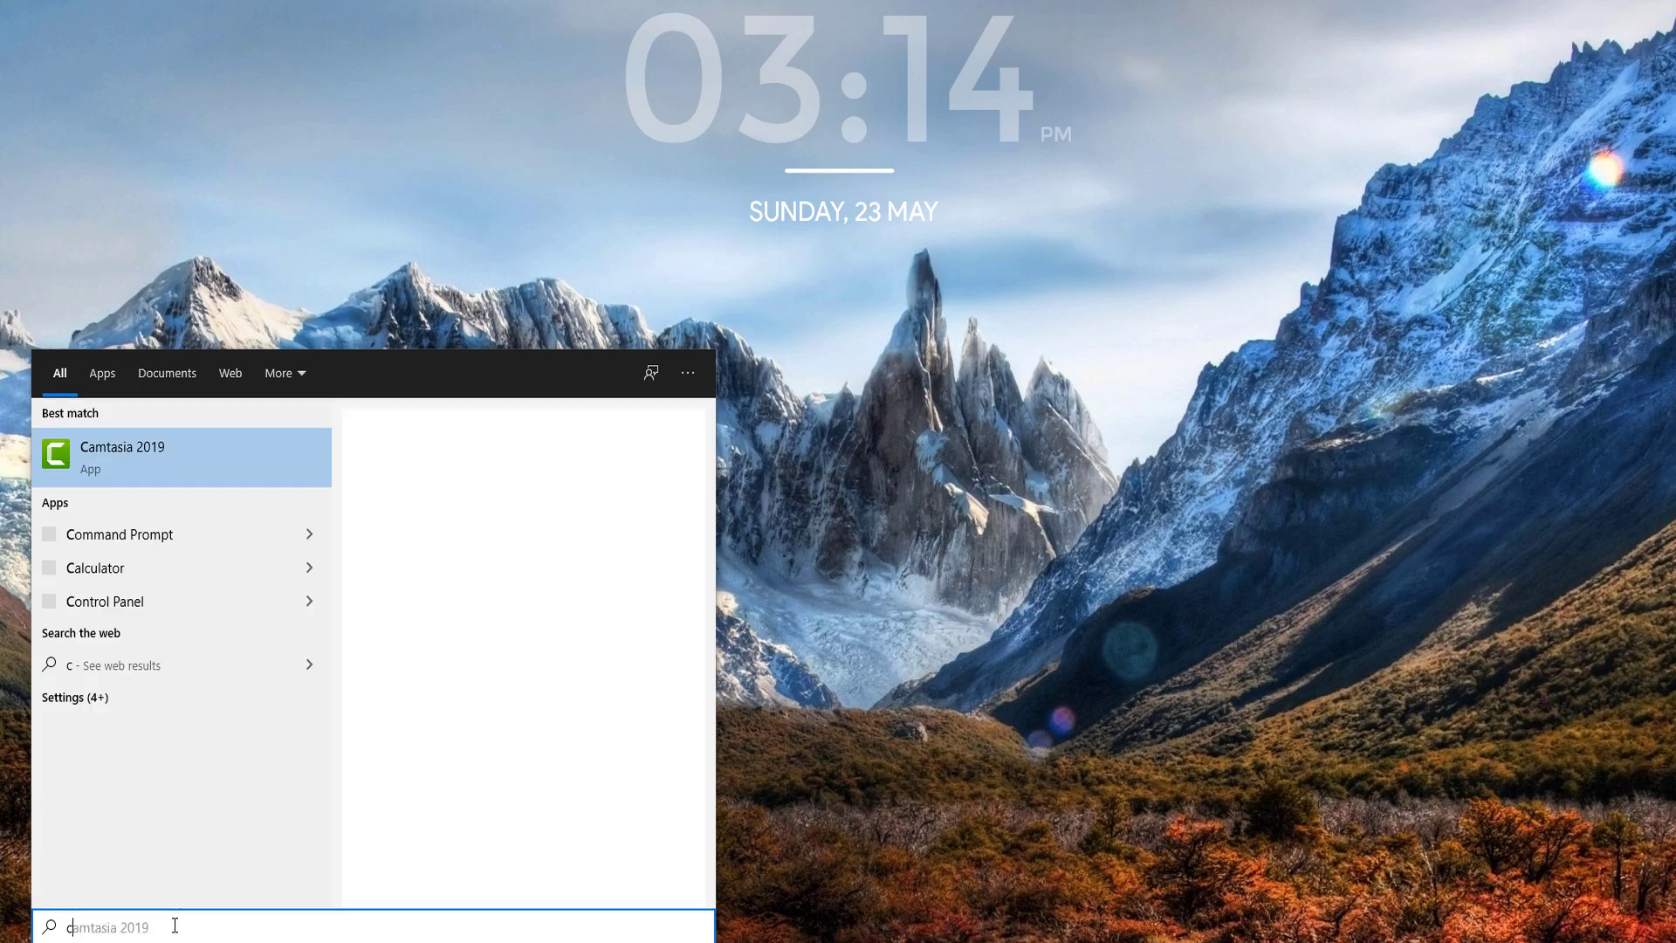
key(Return)
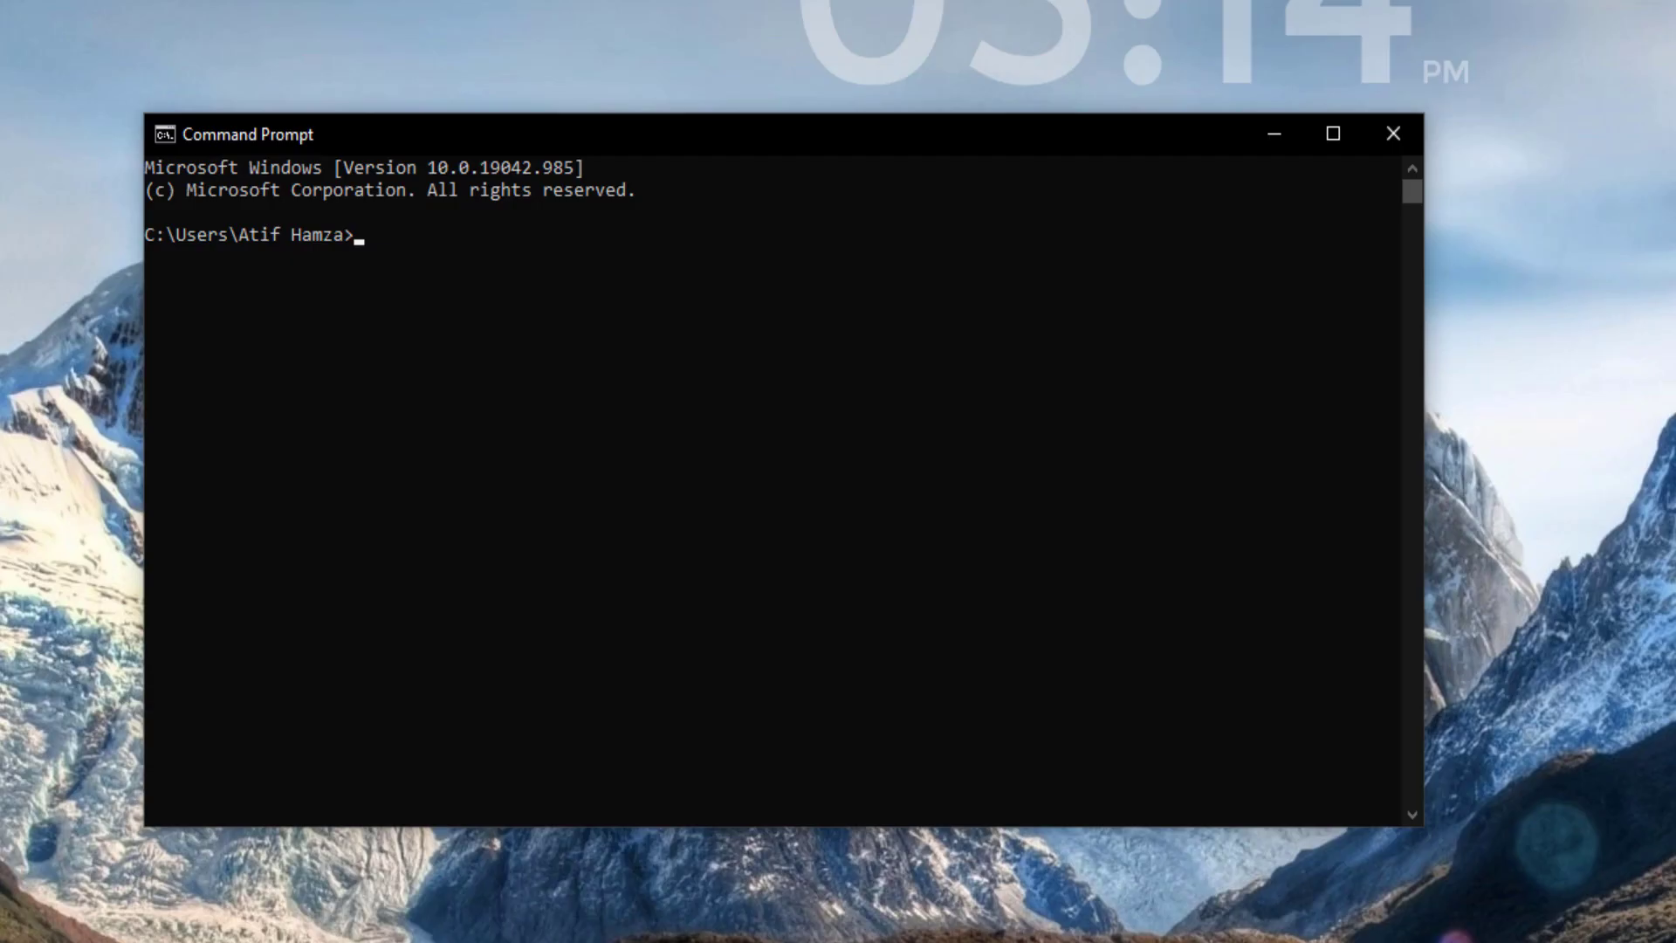
text(ipc)
text(onfig)
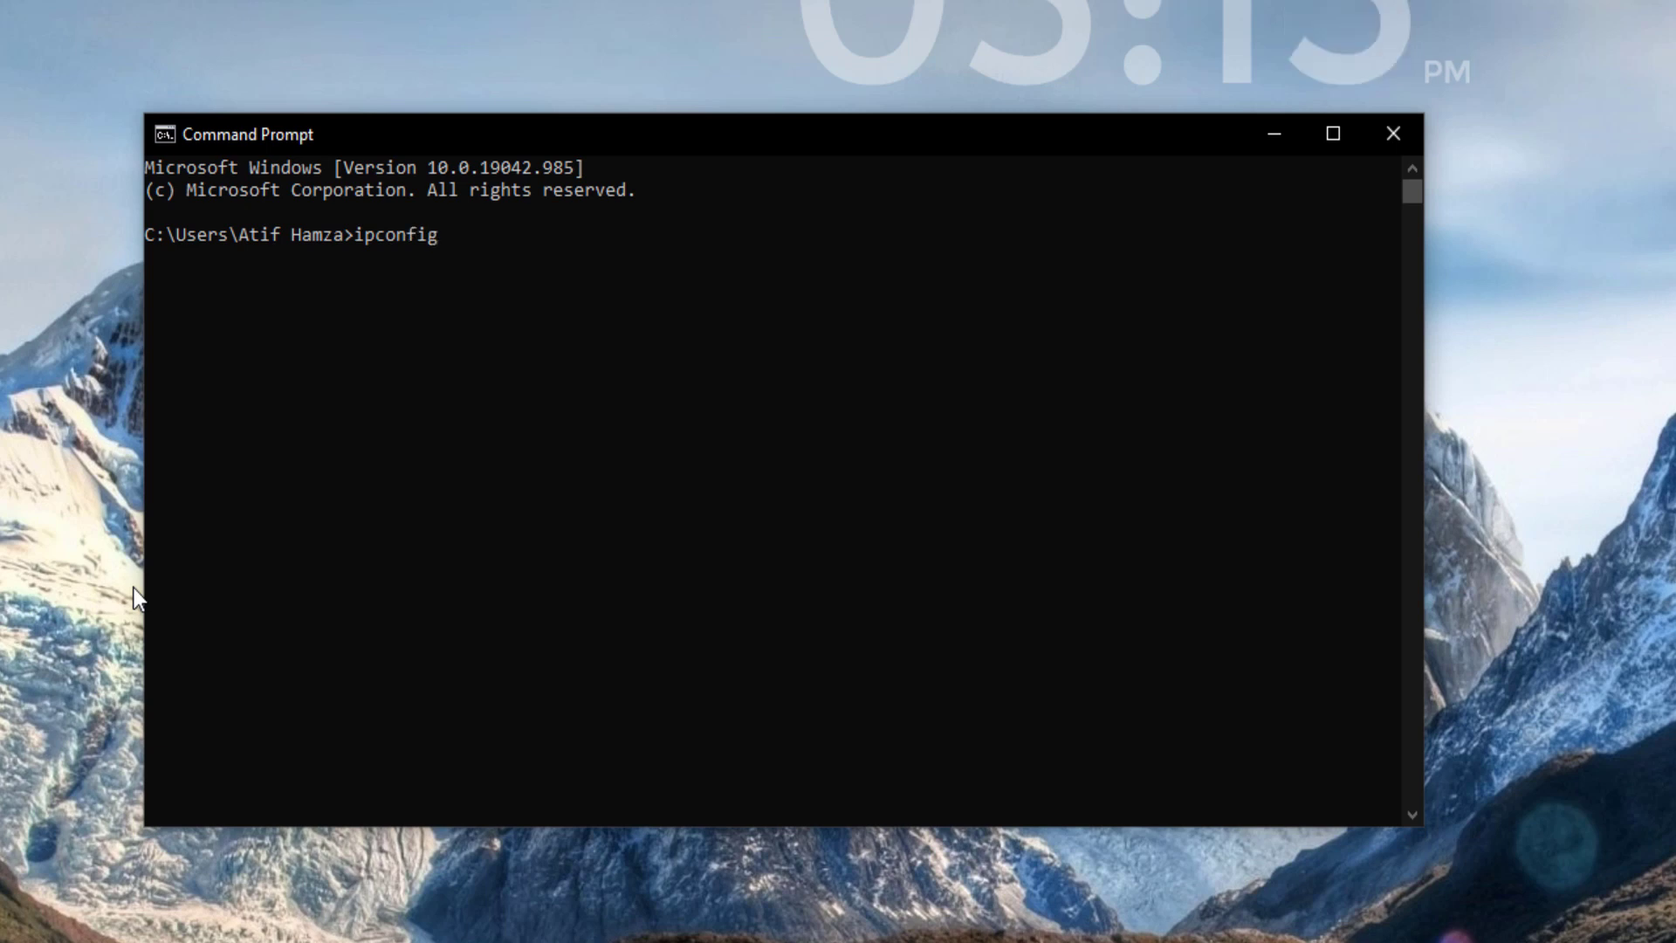
key(Return)
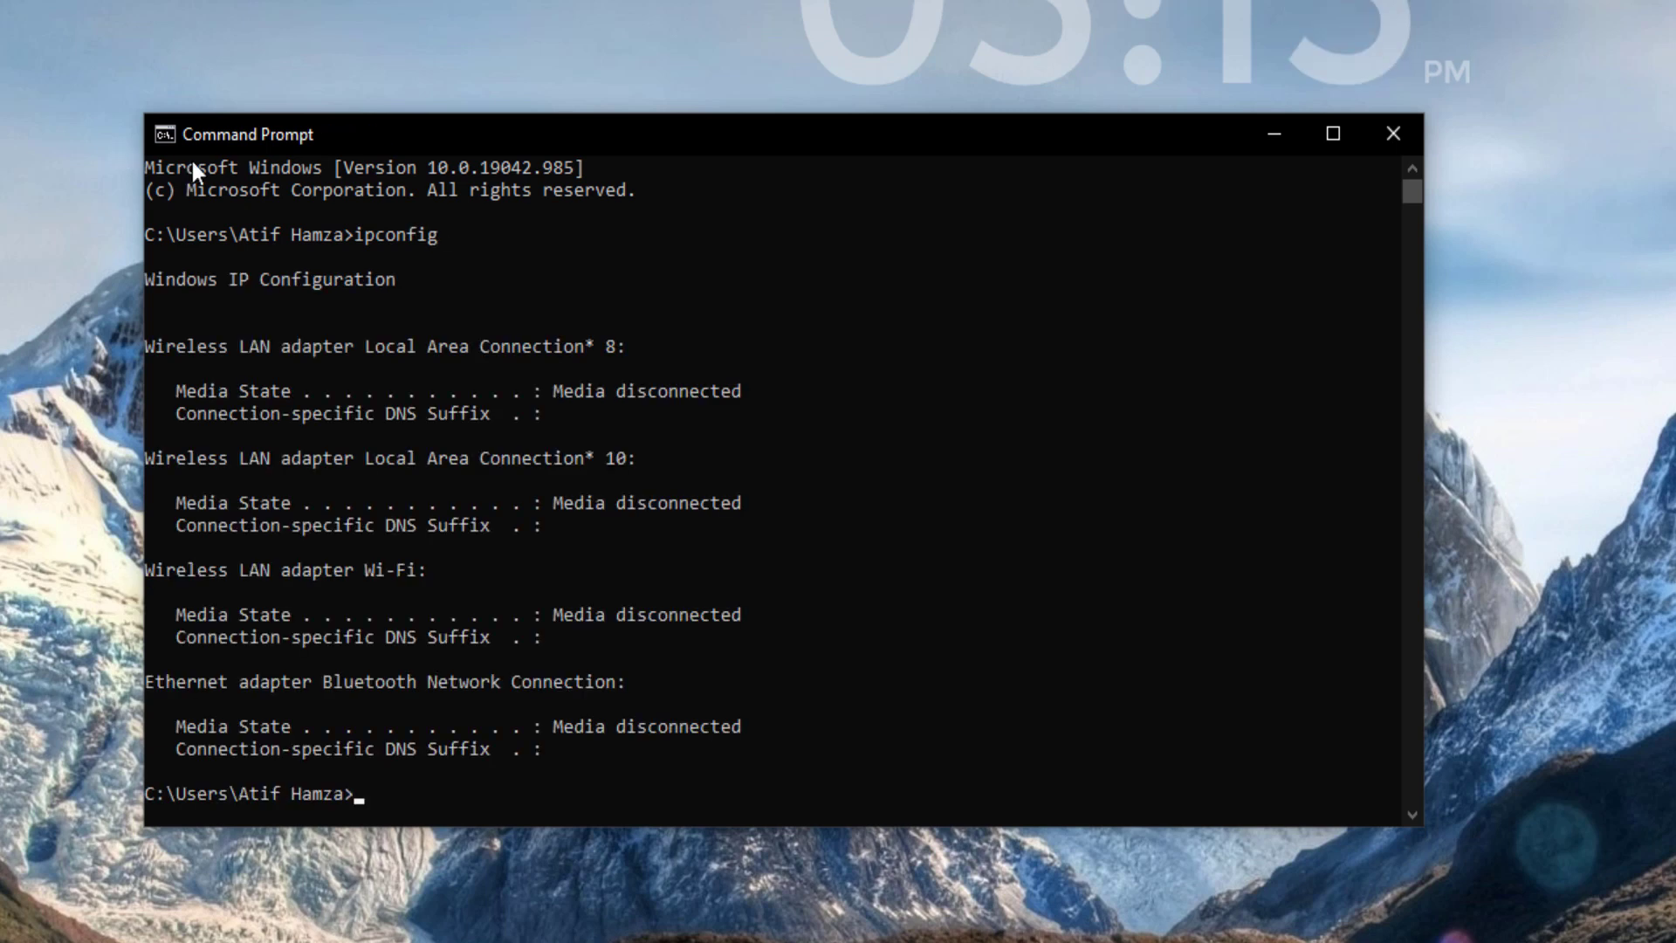
scroll(653, 406, down, 4)
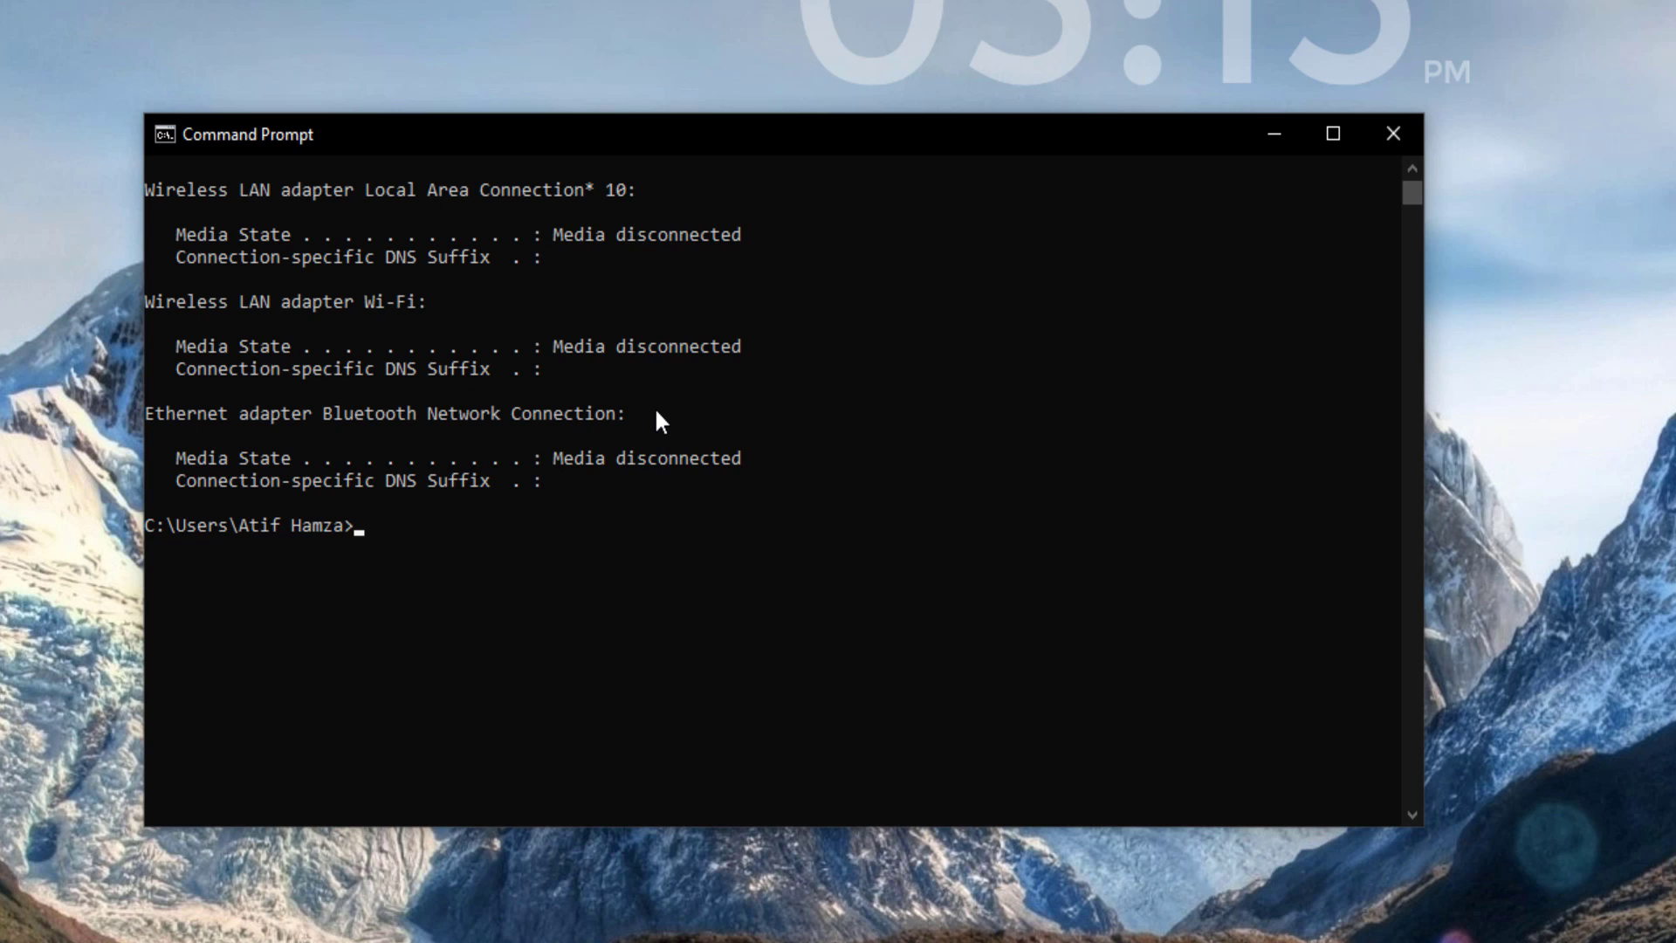
scroll(680, 505, up, 3)
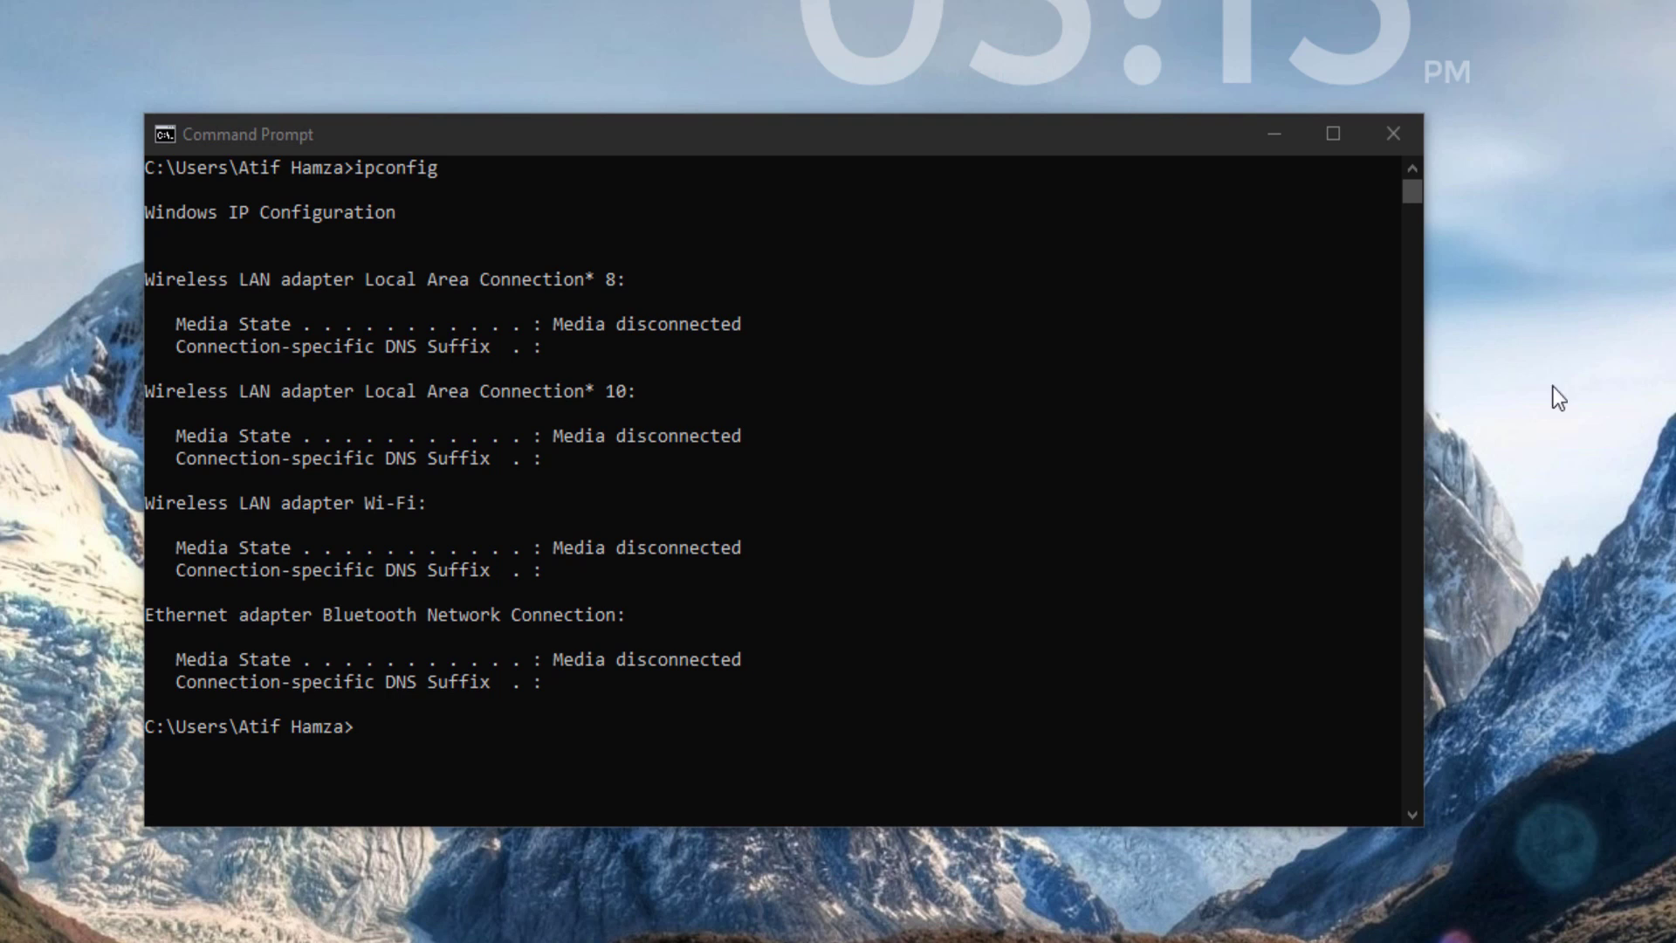
Rerun ipconfig to show Wi-Fi IPv4 192.168.10.8 and gateway 192.168.10.1
click(941, 138)
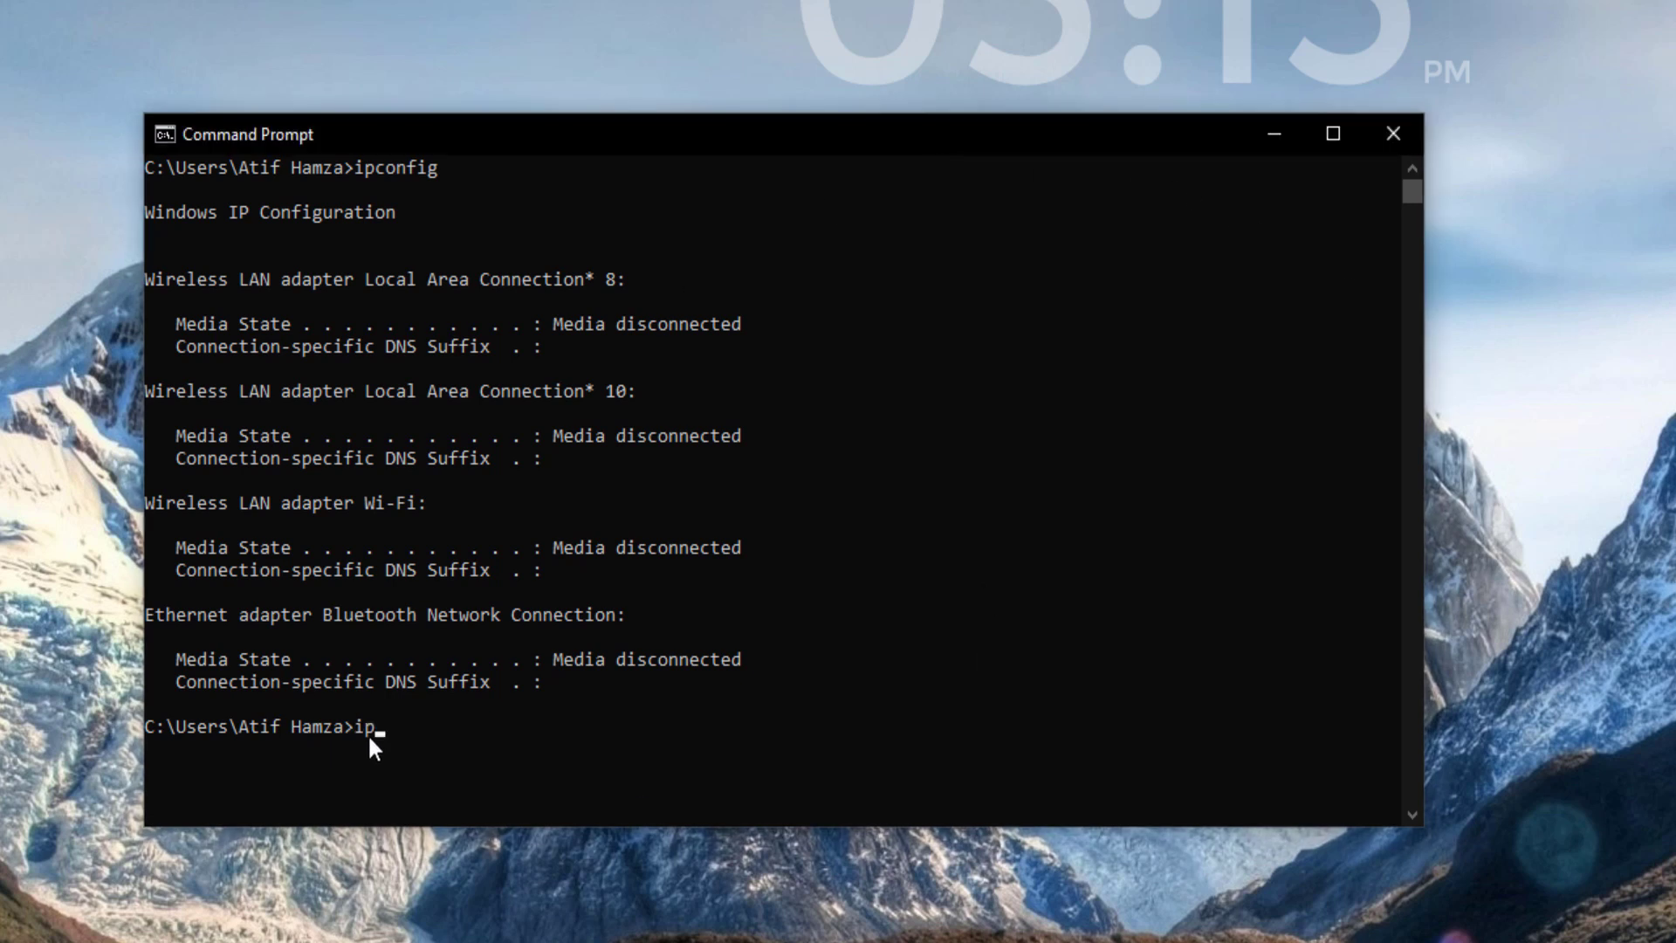
text(config)
key(Return)
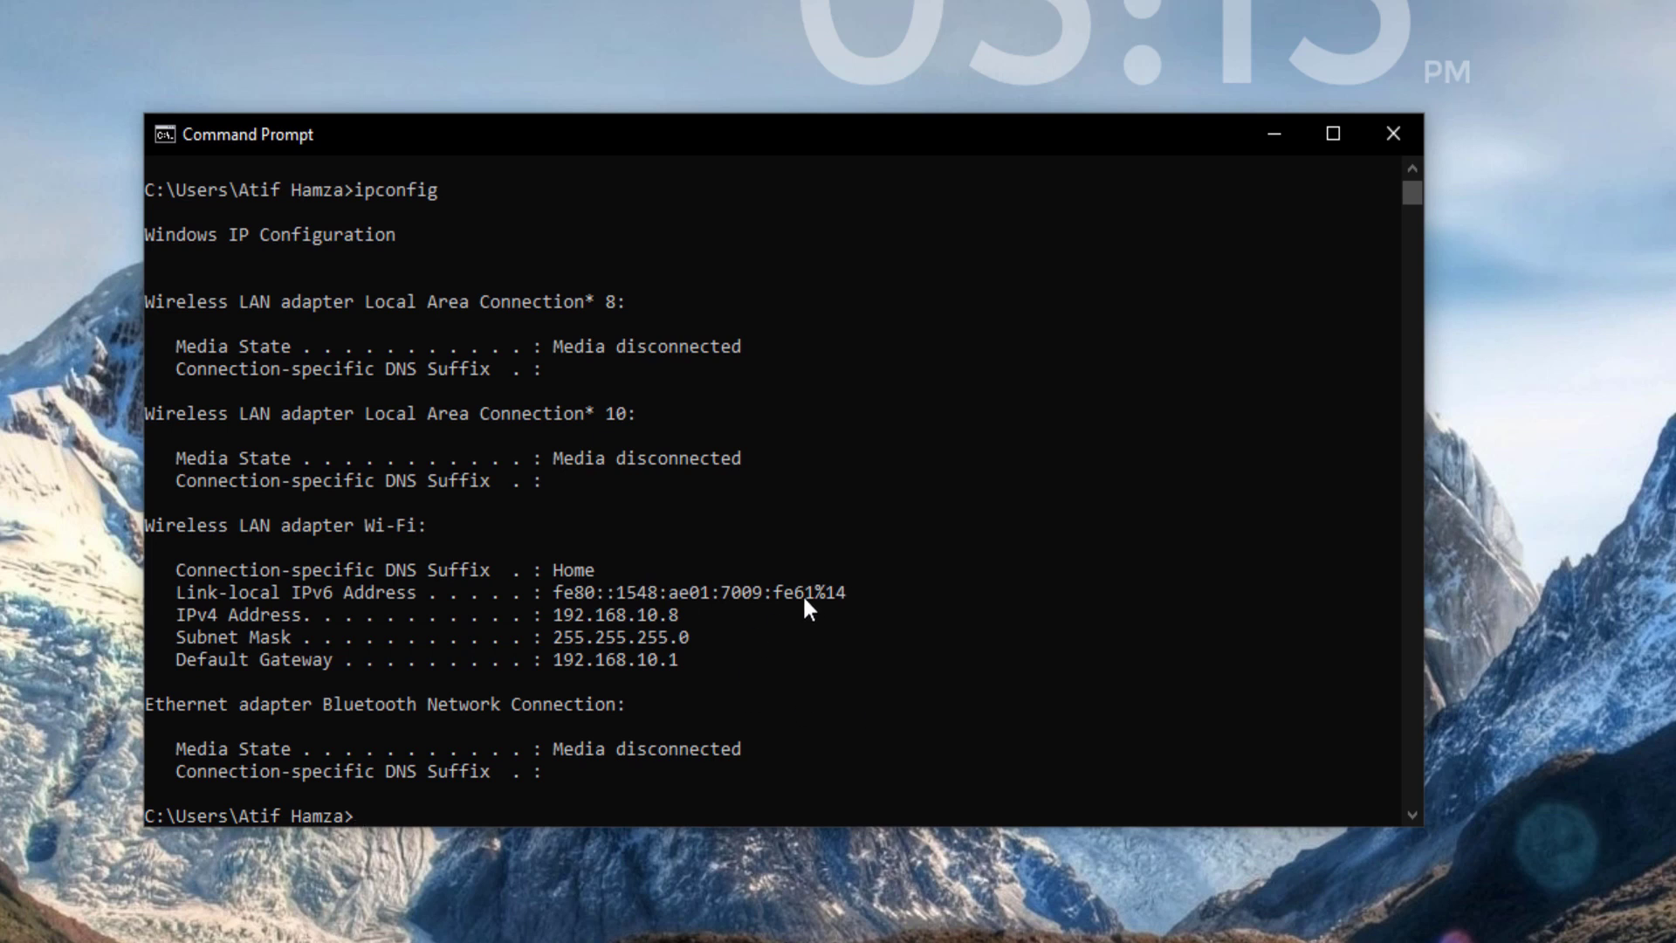
scroll(471, 576, down, 2)
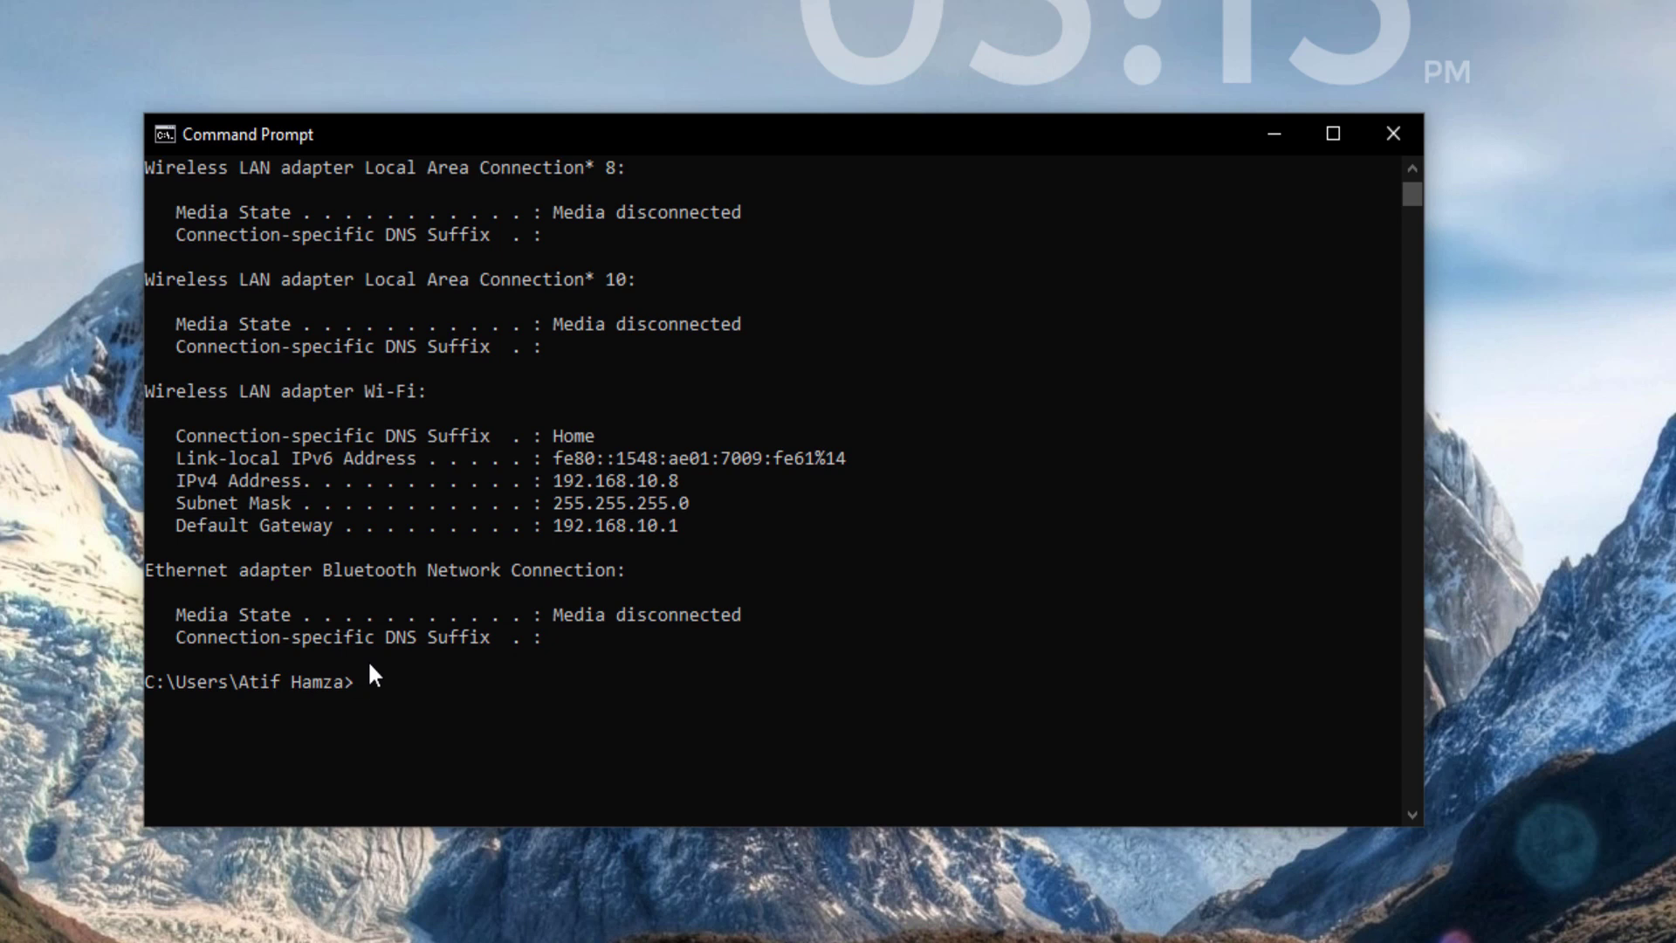
Run ipconfig /flushdns to clear the DNS resolver cache
text(iconfig )
text(/f)
text(lus)
text(hdns)
key(Return)
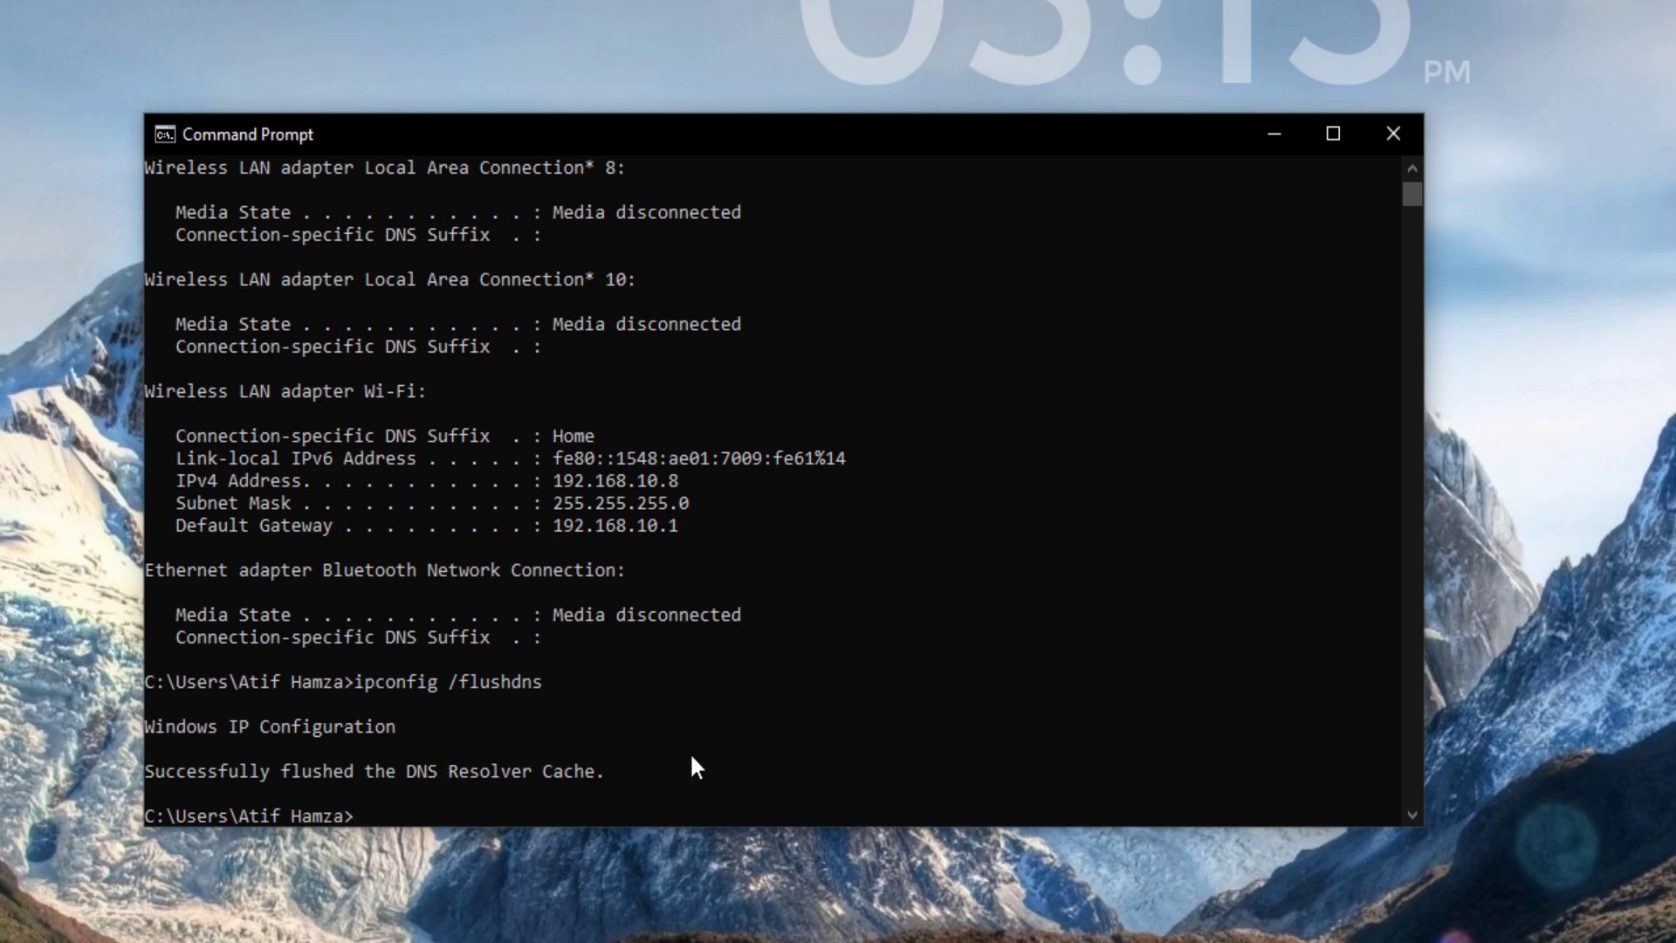
scroll(550, 503, down, 3)
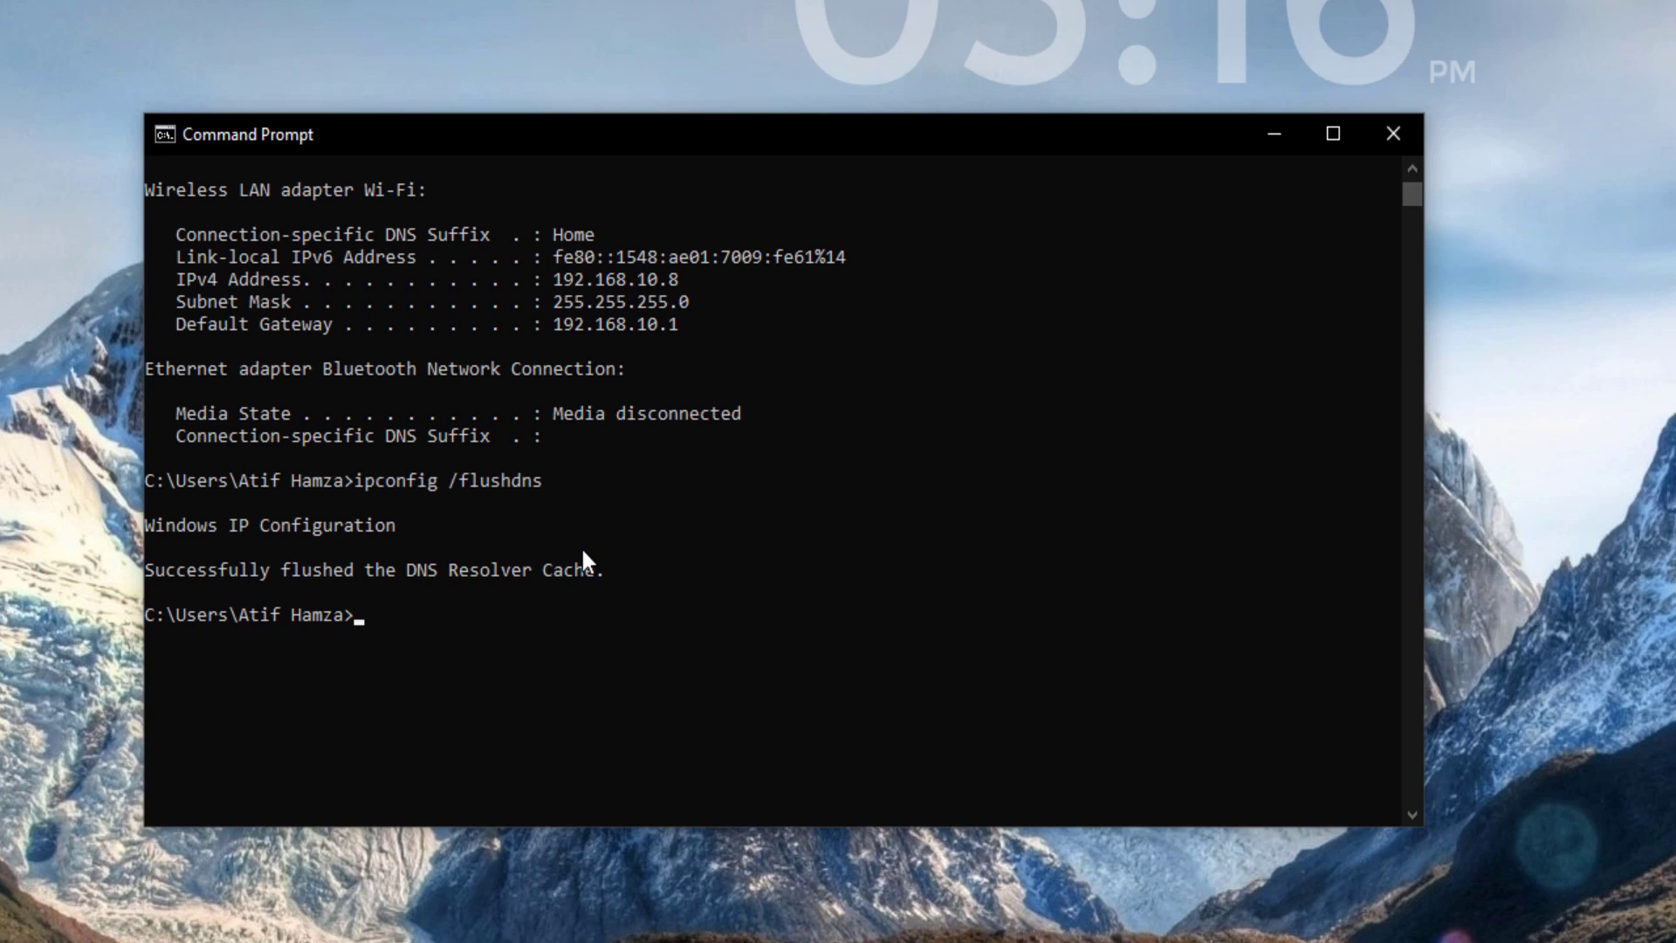
scroll(579, 550, up, 1)
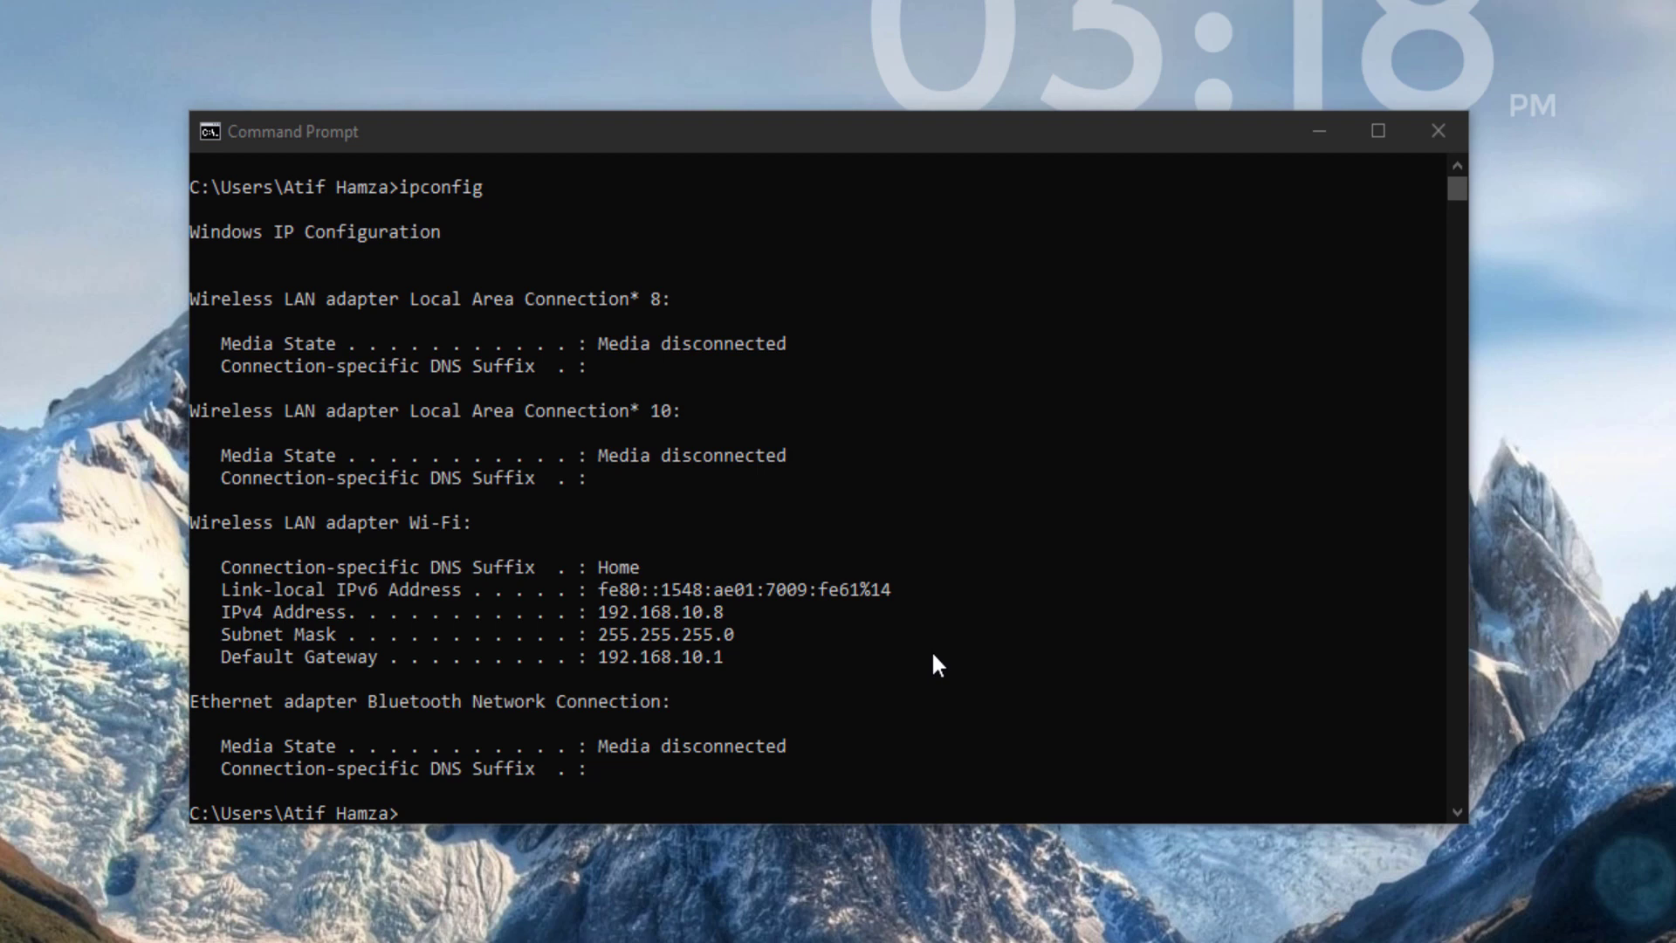
Run ipconfig /renew to restore Wi-Fi IPv4 192.168.10.8 with gateway 192.168.10.1
scroll(638, 714, down, 2)
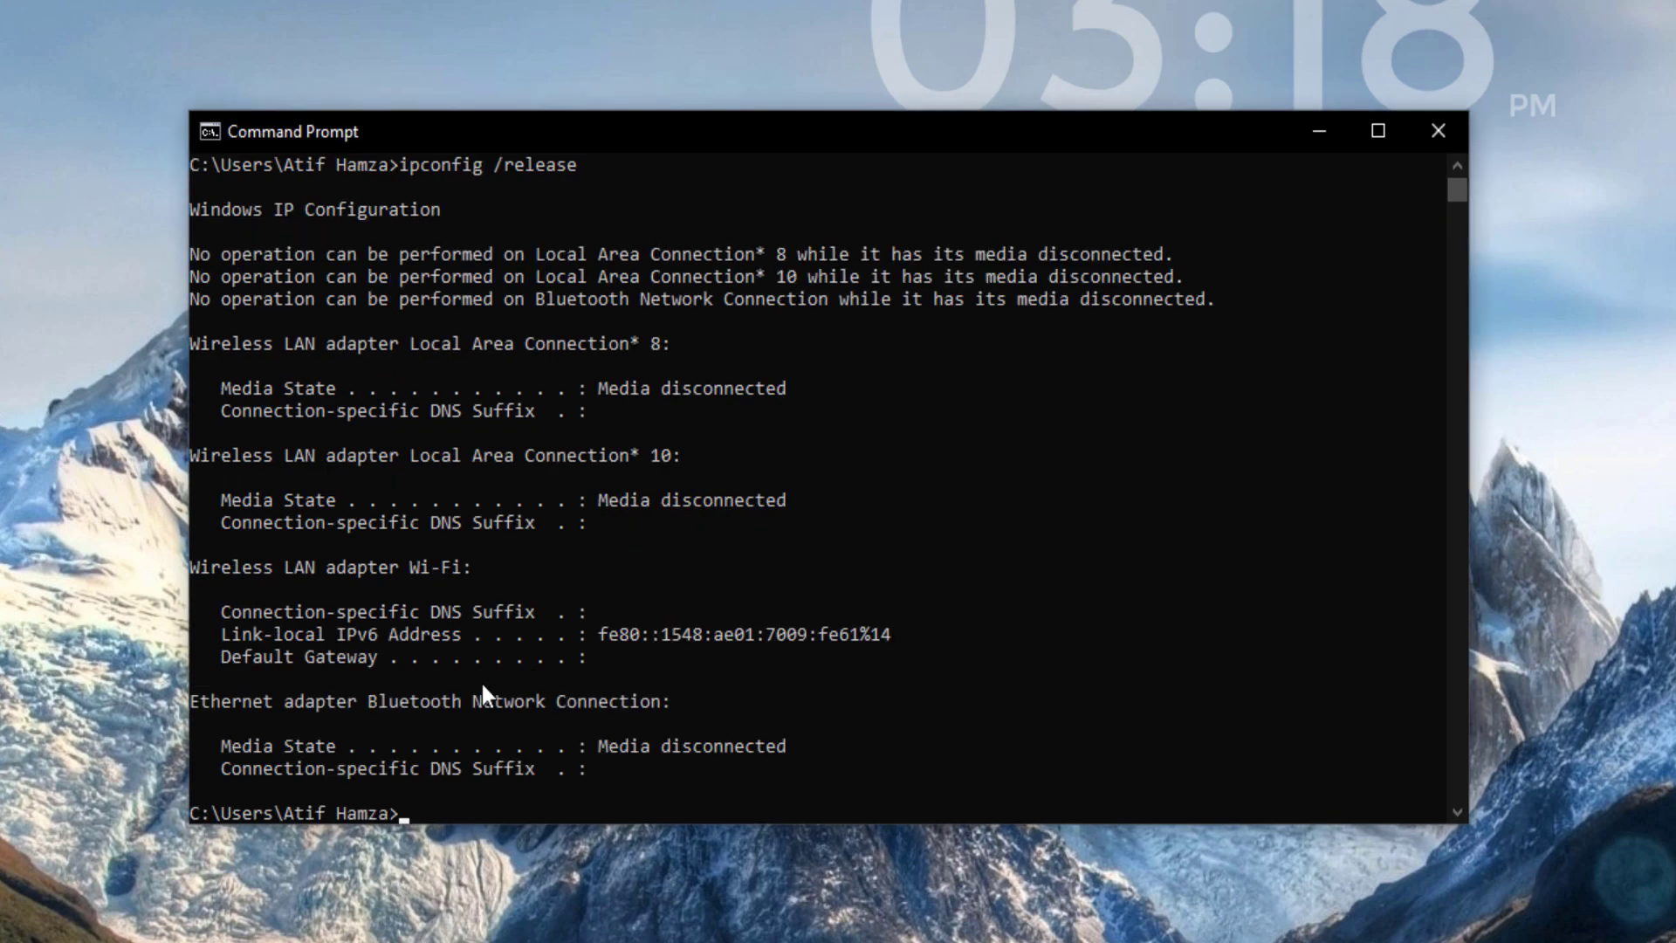
text(ipc)
text(onfig)
text( /r)
text(enew)
key(Return)
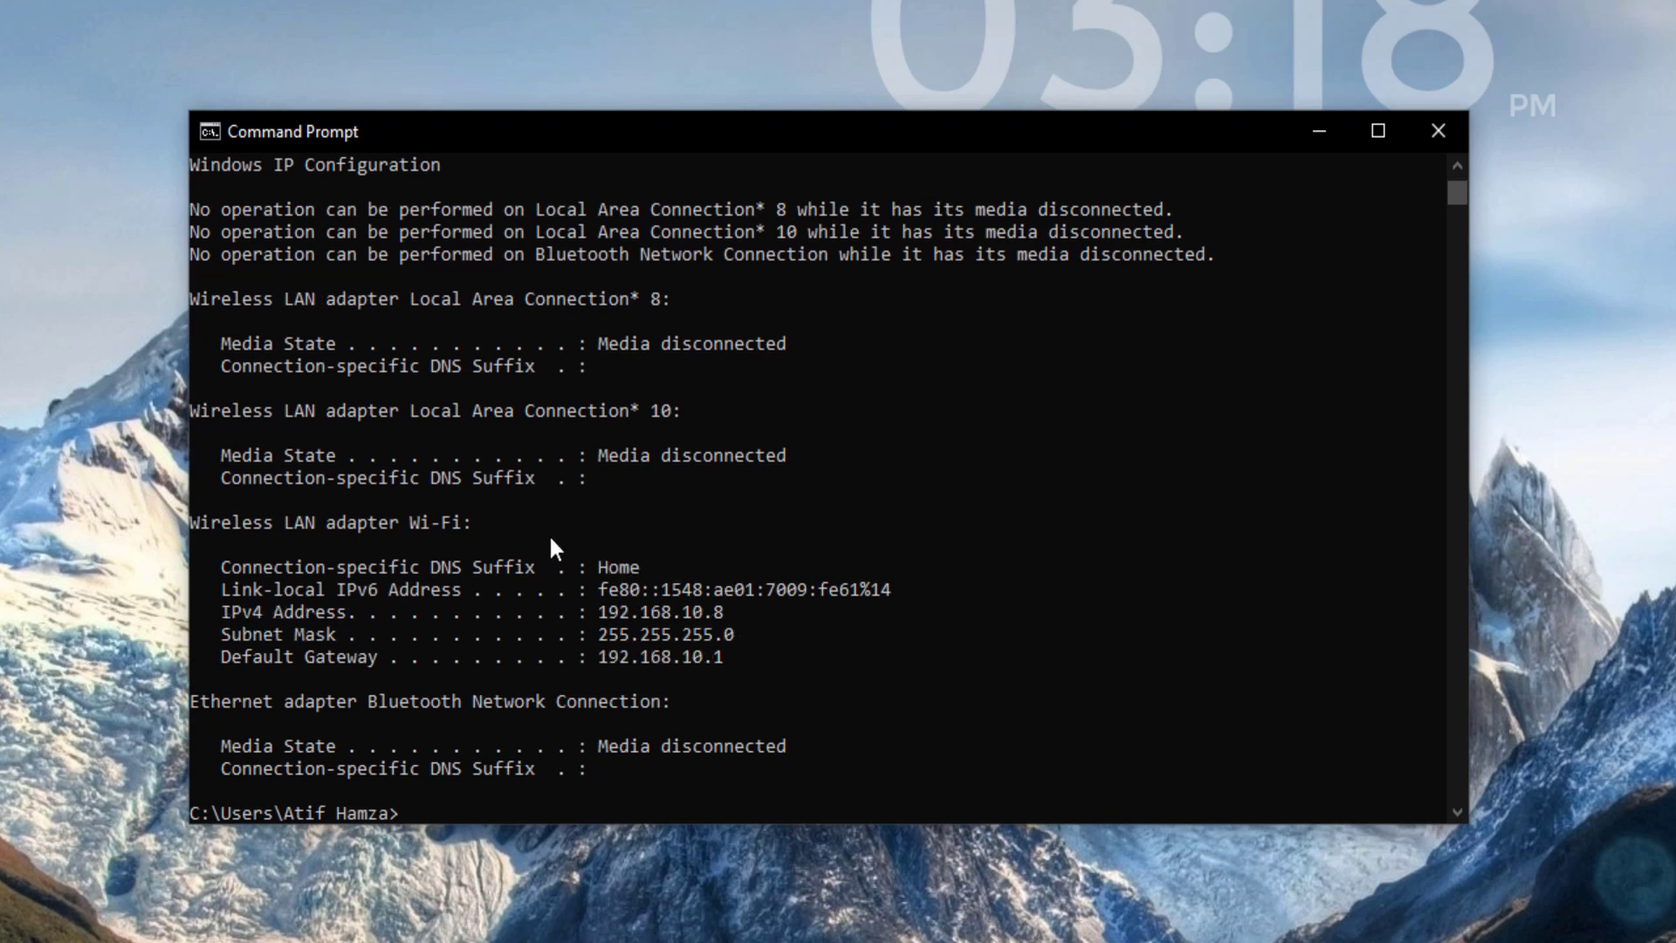
scroll(552, 540, down, 3)
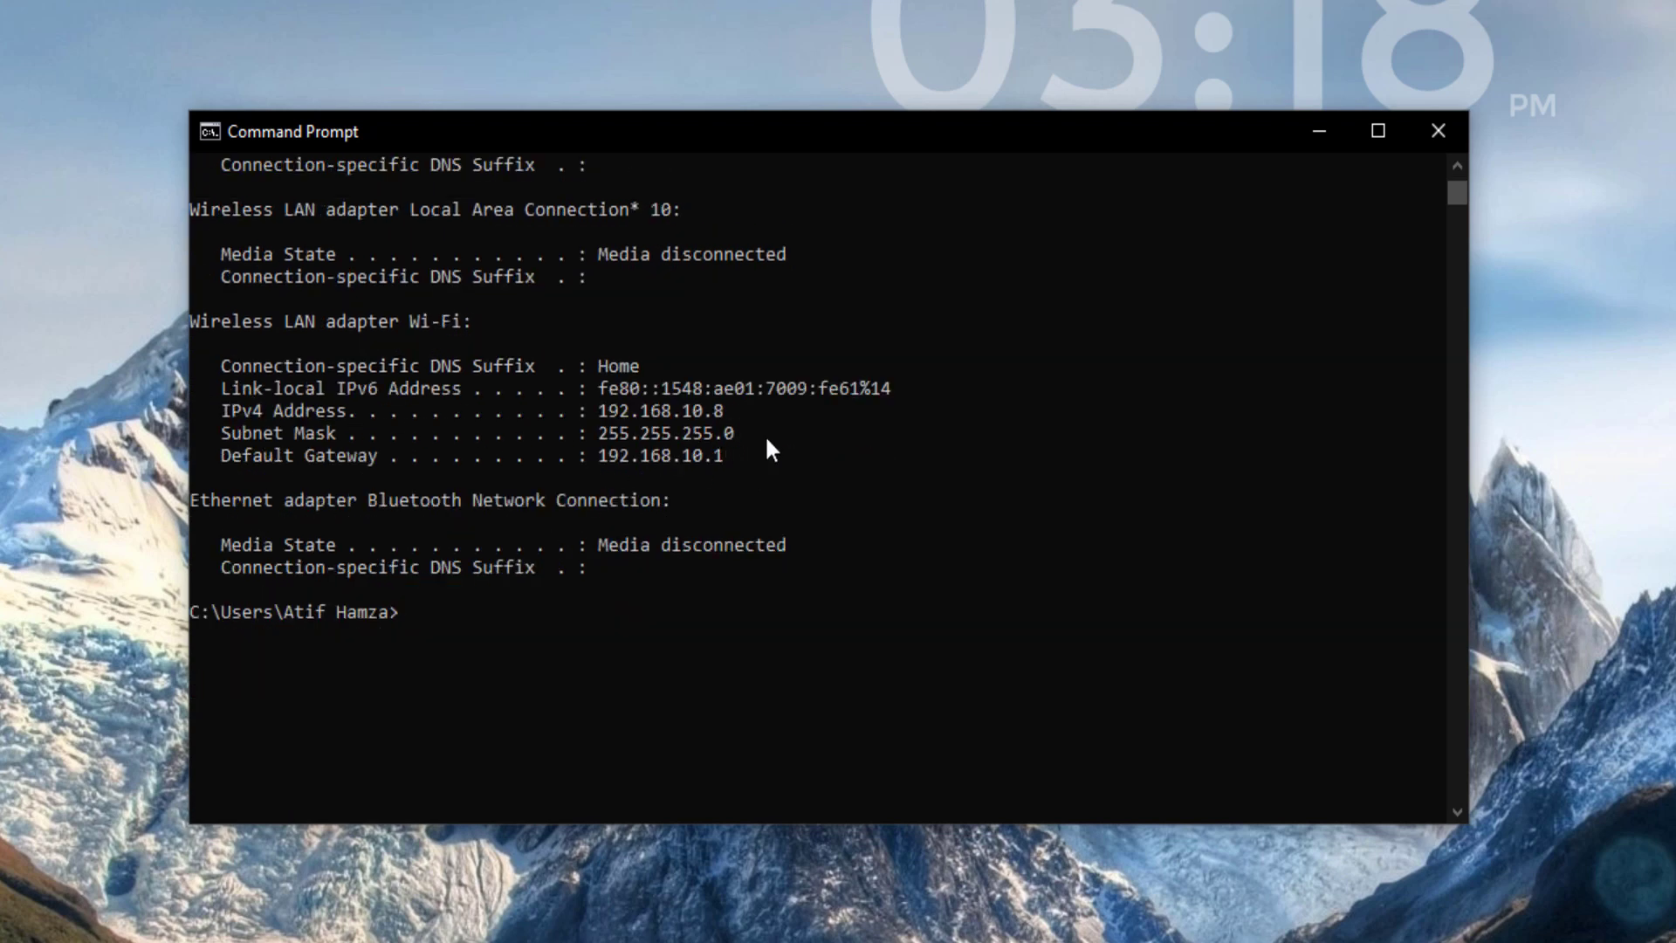